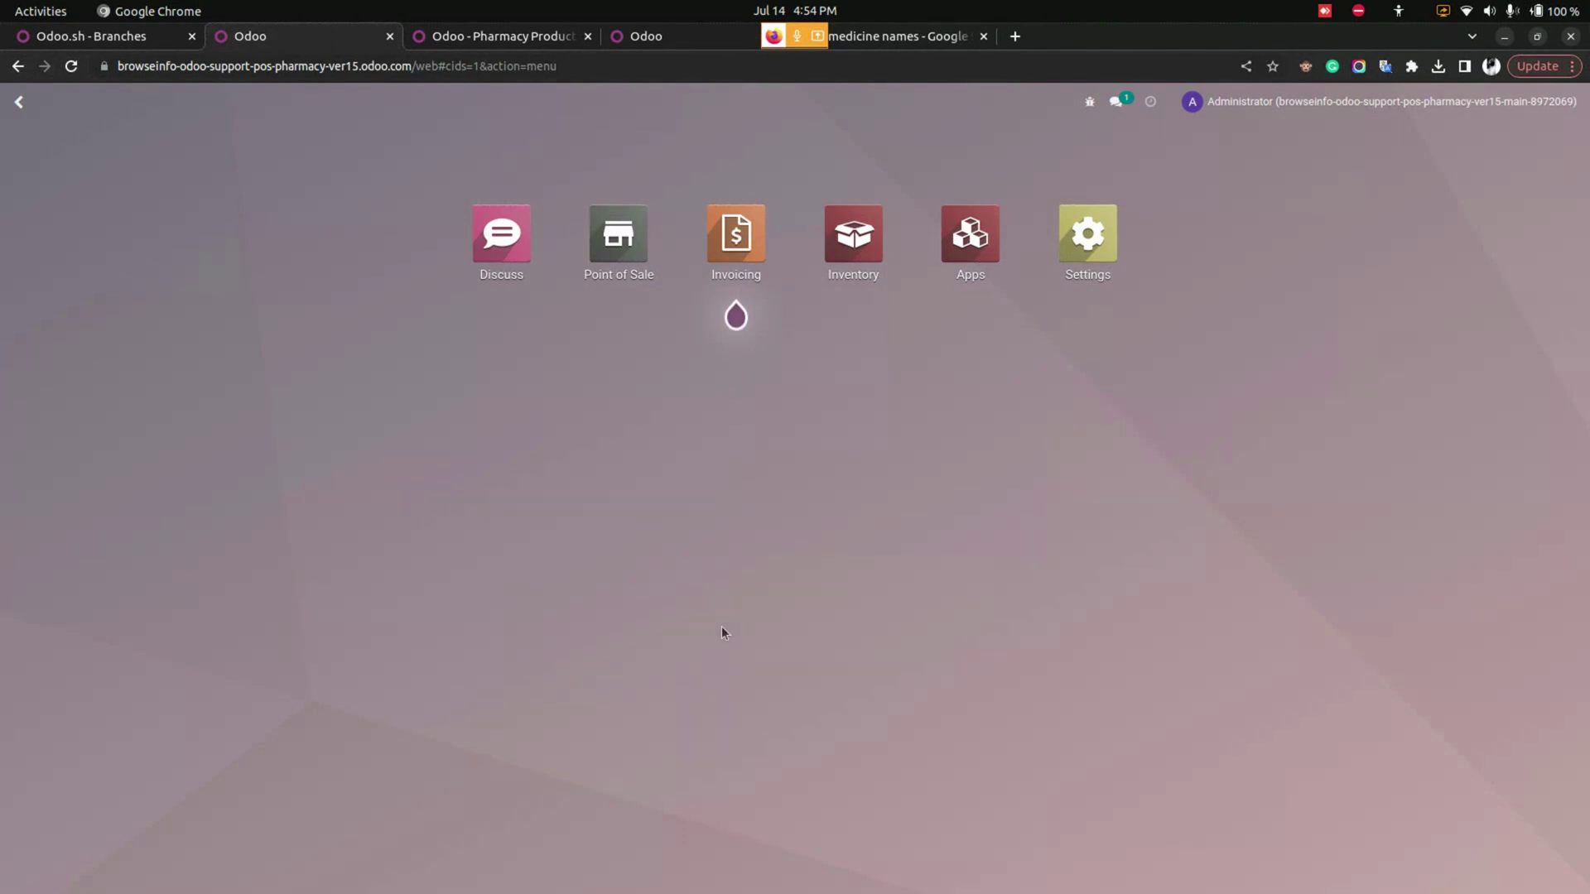
Step: Open the Shop point of sale's settings from its card menu
{"action": "left_click", "coordinate": [614, 240]}
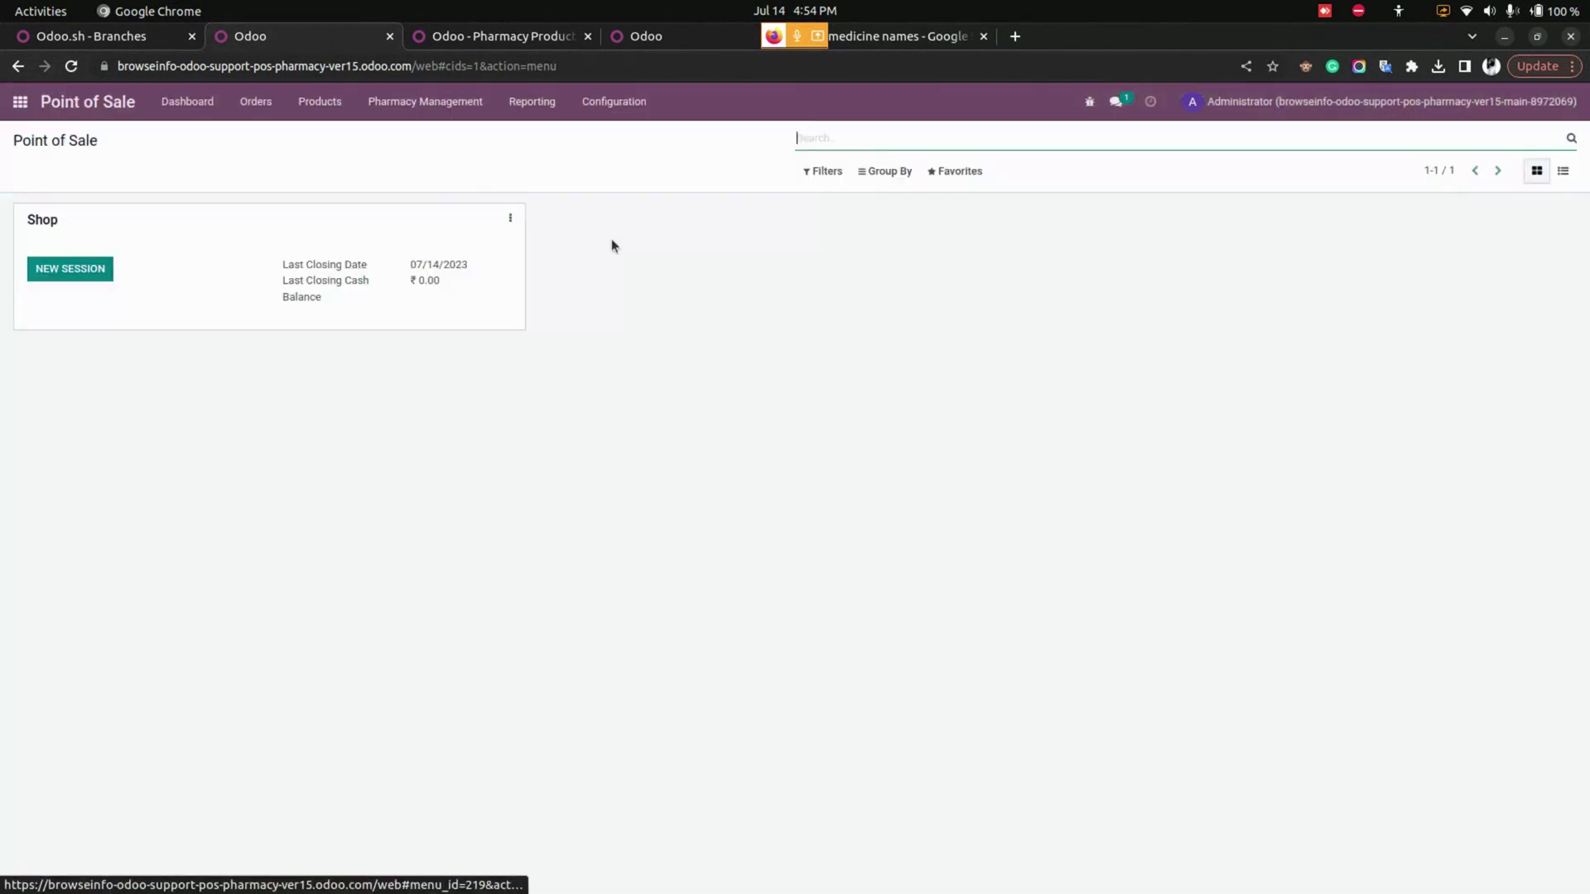
{"action": "left_click", "coordinate": [508, 219]}
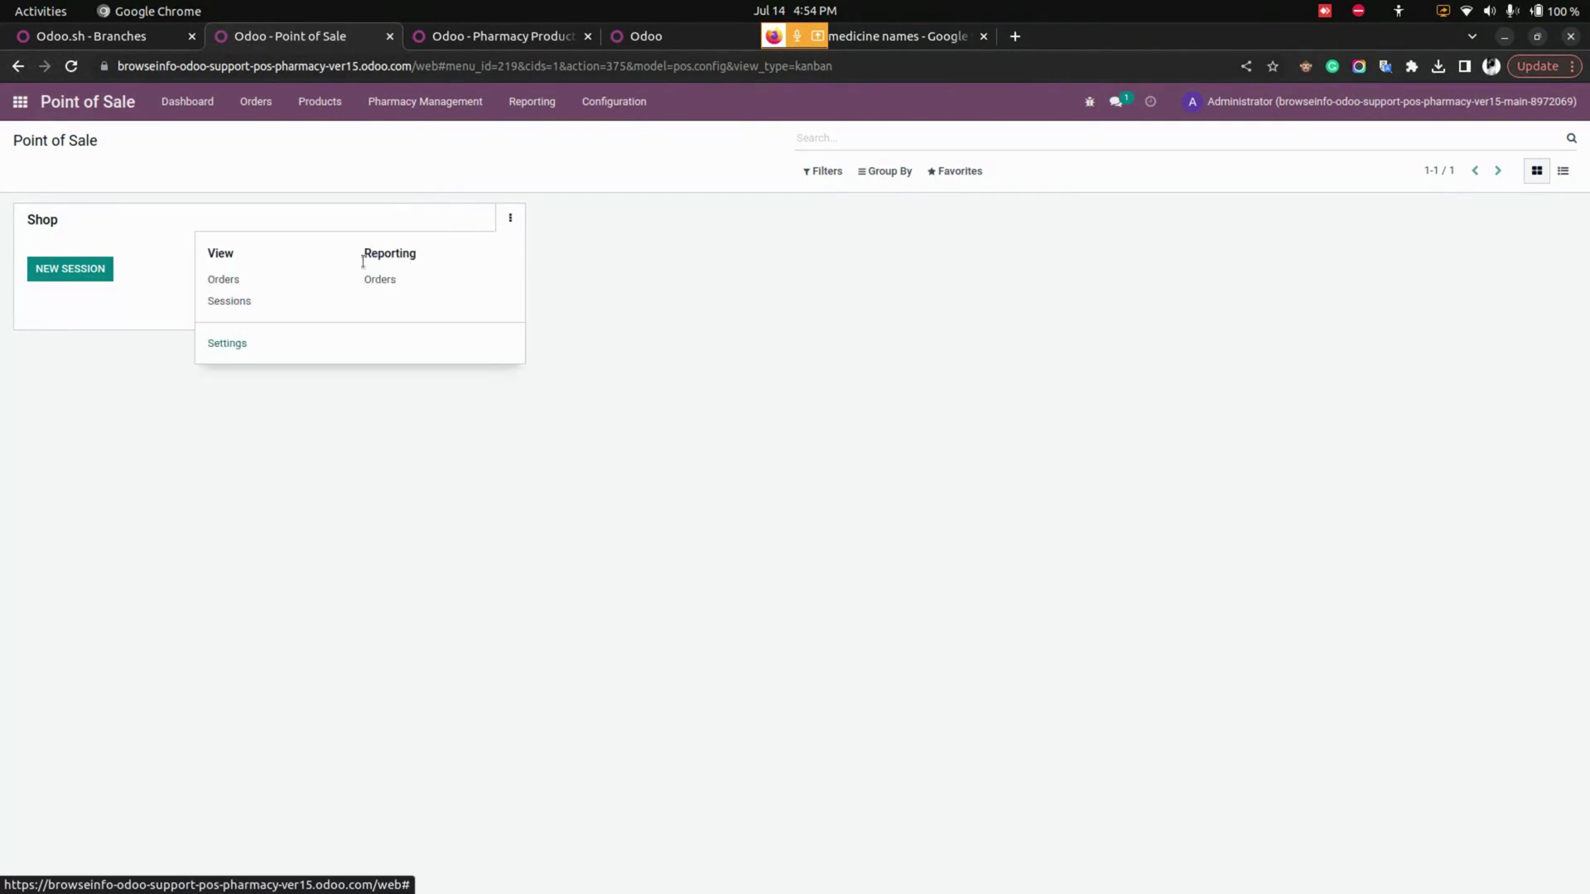
{"action": "left_click", "coordinate": [228, 347]}
Step: Review the Pharmacy Management options, leaving Quick Pay on Cash, and save the Shop settings
{"action": "scroll", "coordinate": [531, 540], "scroll_direction": "down", "scroll_amount": 20}
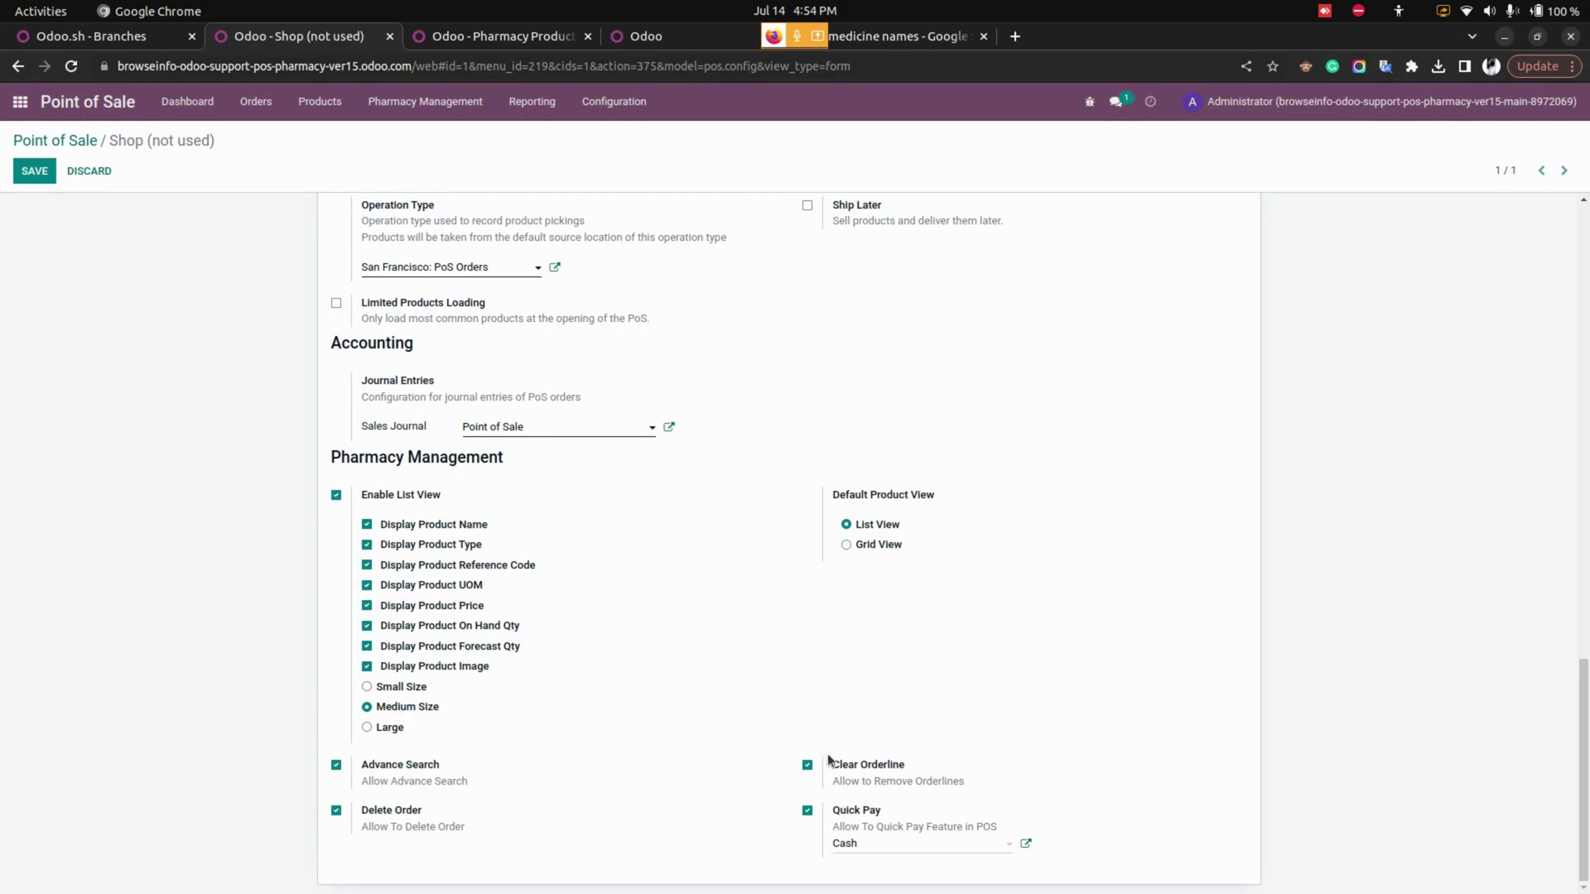
{"action": "left_click", "coordinate": [875, 846]}
{"action": "left_click", "coordinate": [720, 778]}
{"action": "mouse_move", "coordinate": [868, 545]}
{"action": "left_click", "coordinate": [33, 172]}
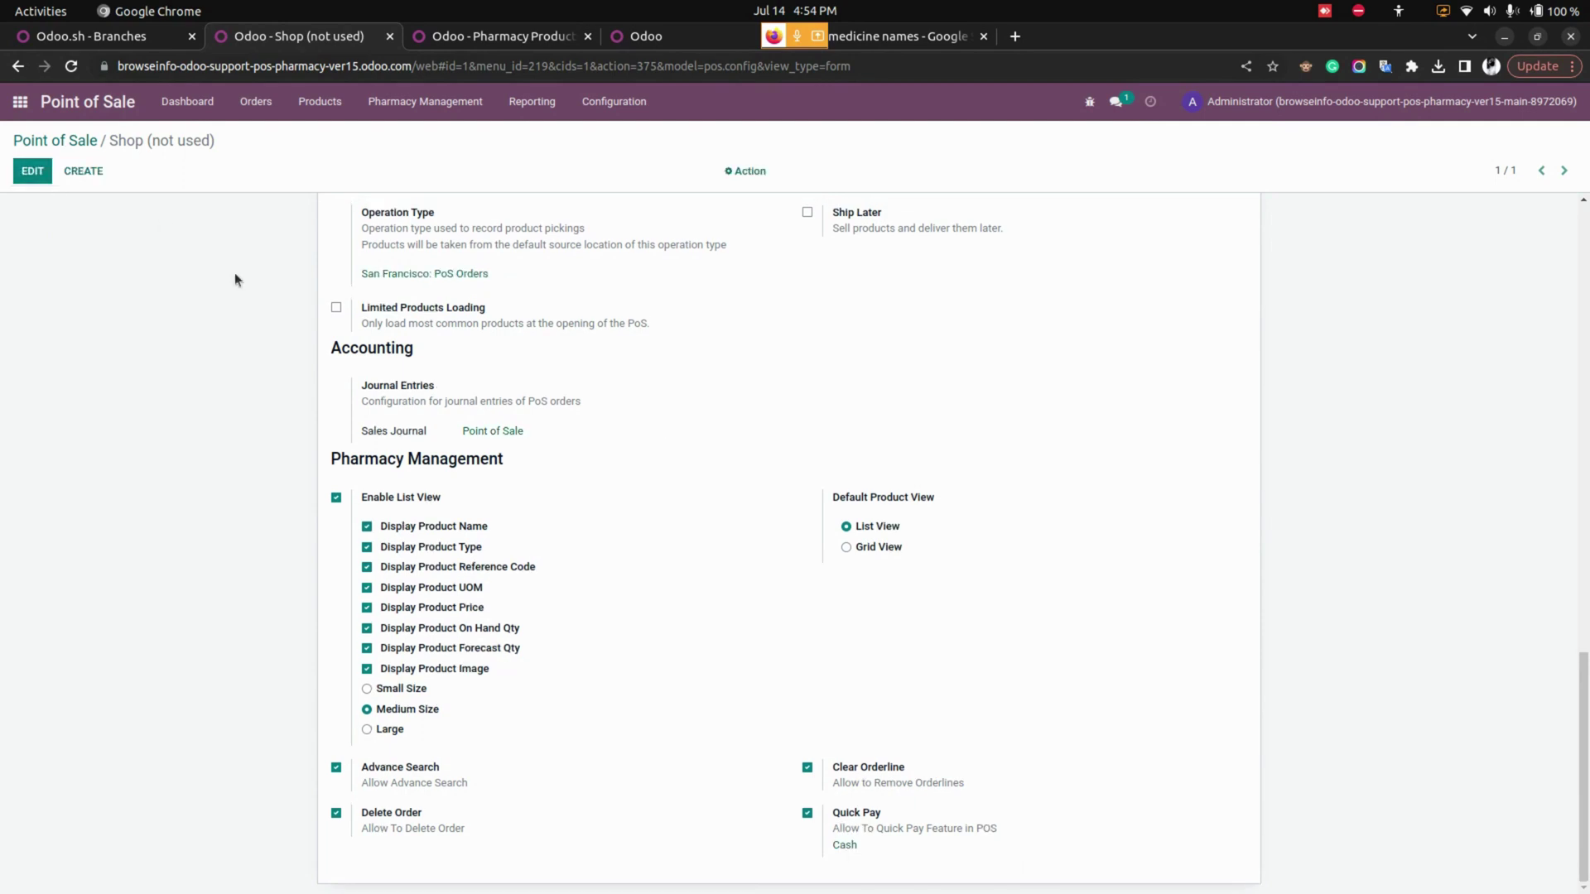
Step: Open the Doctor 01 record from the list of doctors
{"action": "left_click", "coordinate": [445, 99]}
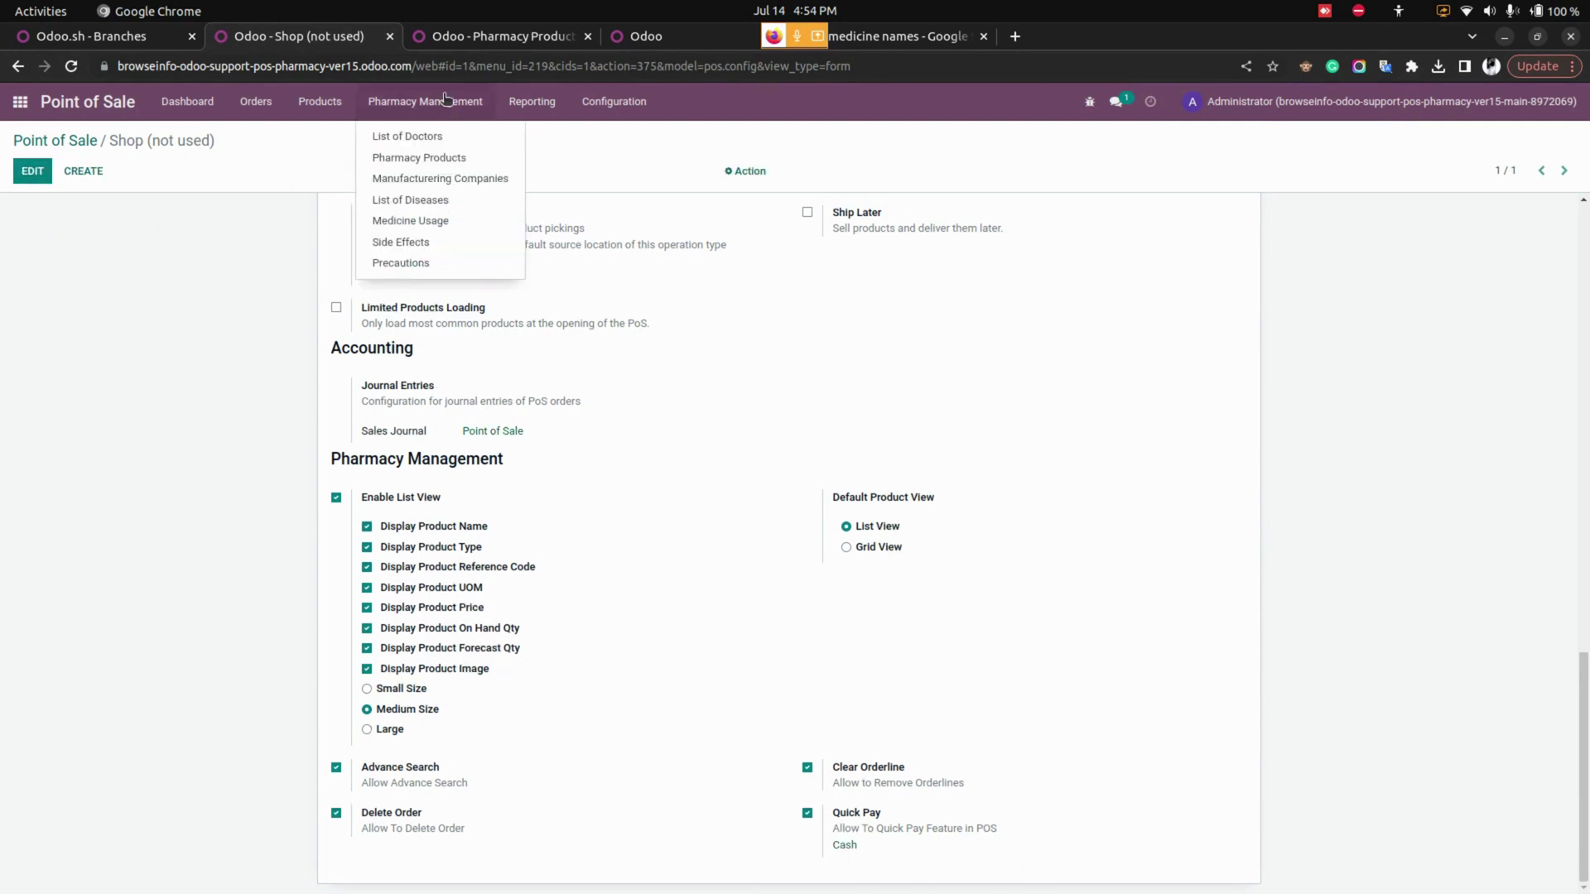
{"action": "left_click", "coordinate": [454, 137]}
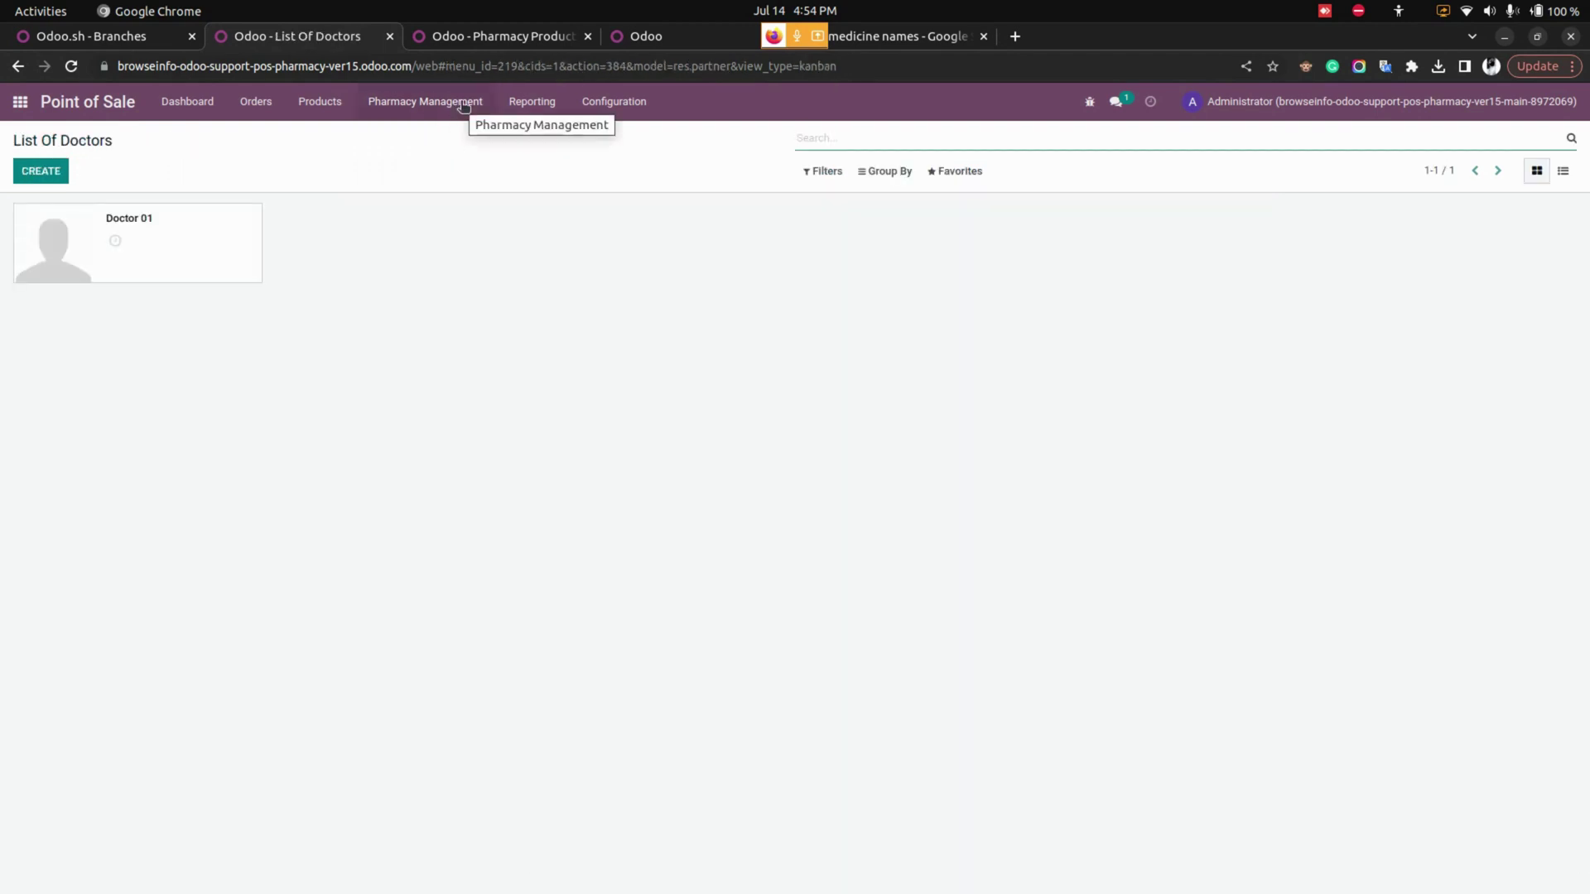
{"action": "left_click", "coordinate": [207, 251]}
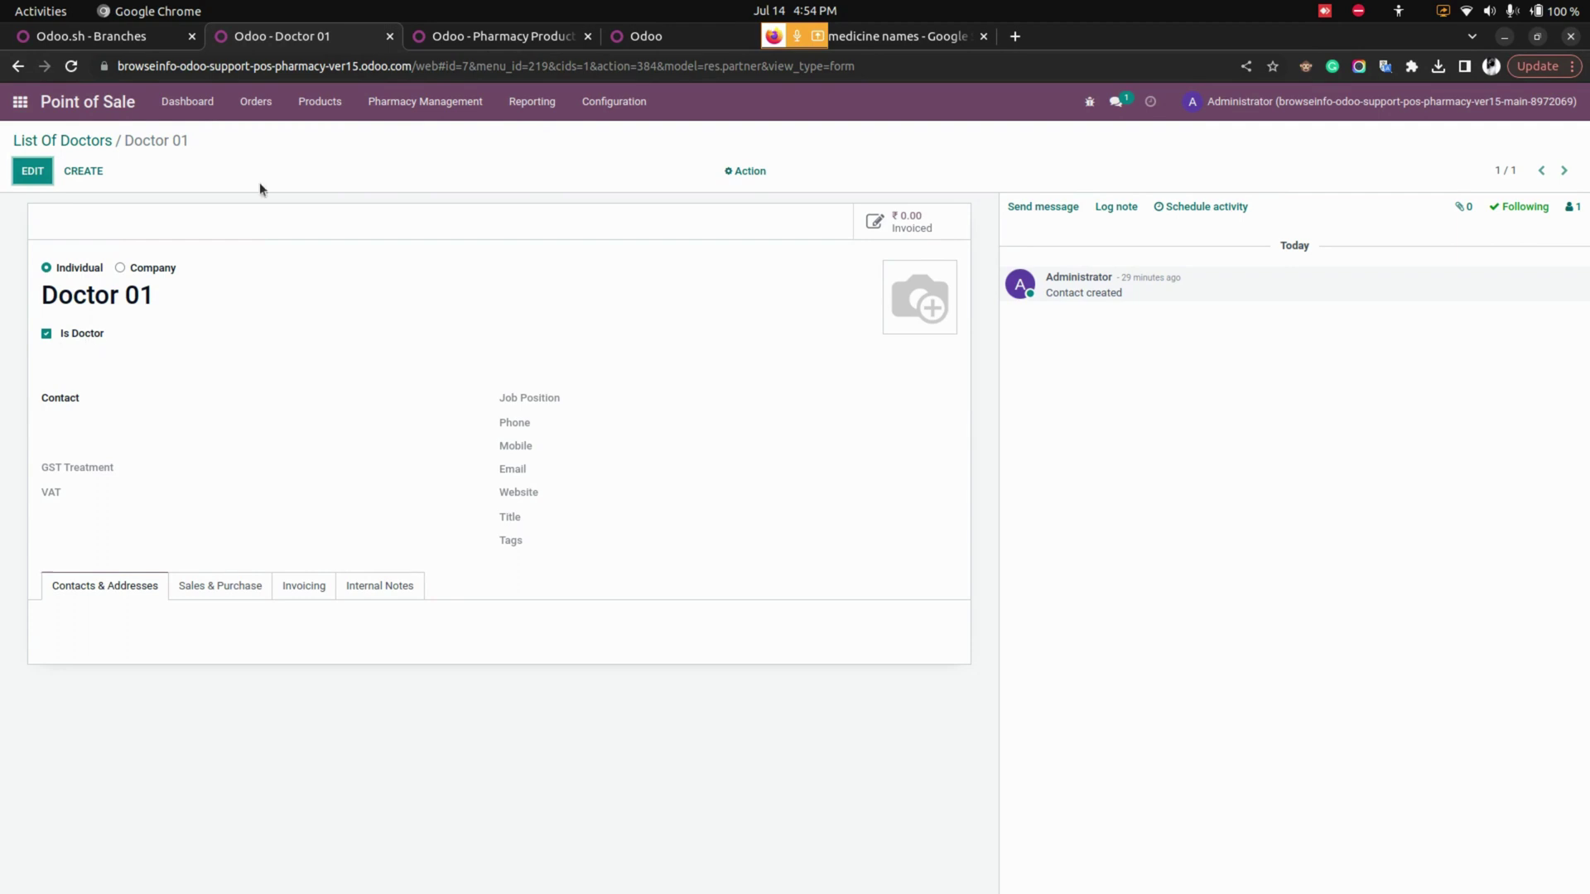
Step: Open the Parastomol pharmacy product and view its Sales and Pharmacy details
{"action": "left_click", "coordinate": [421, 103]}
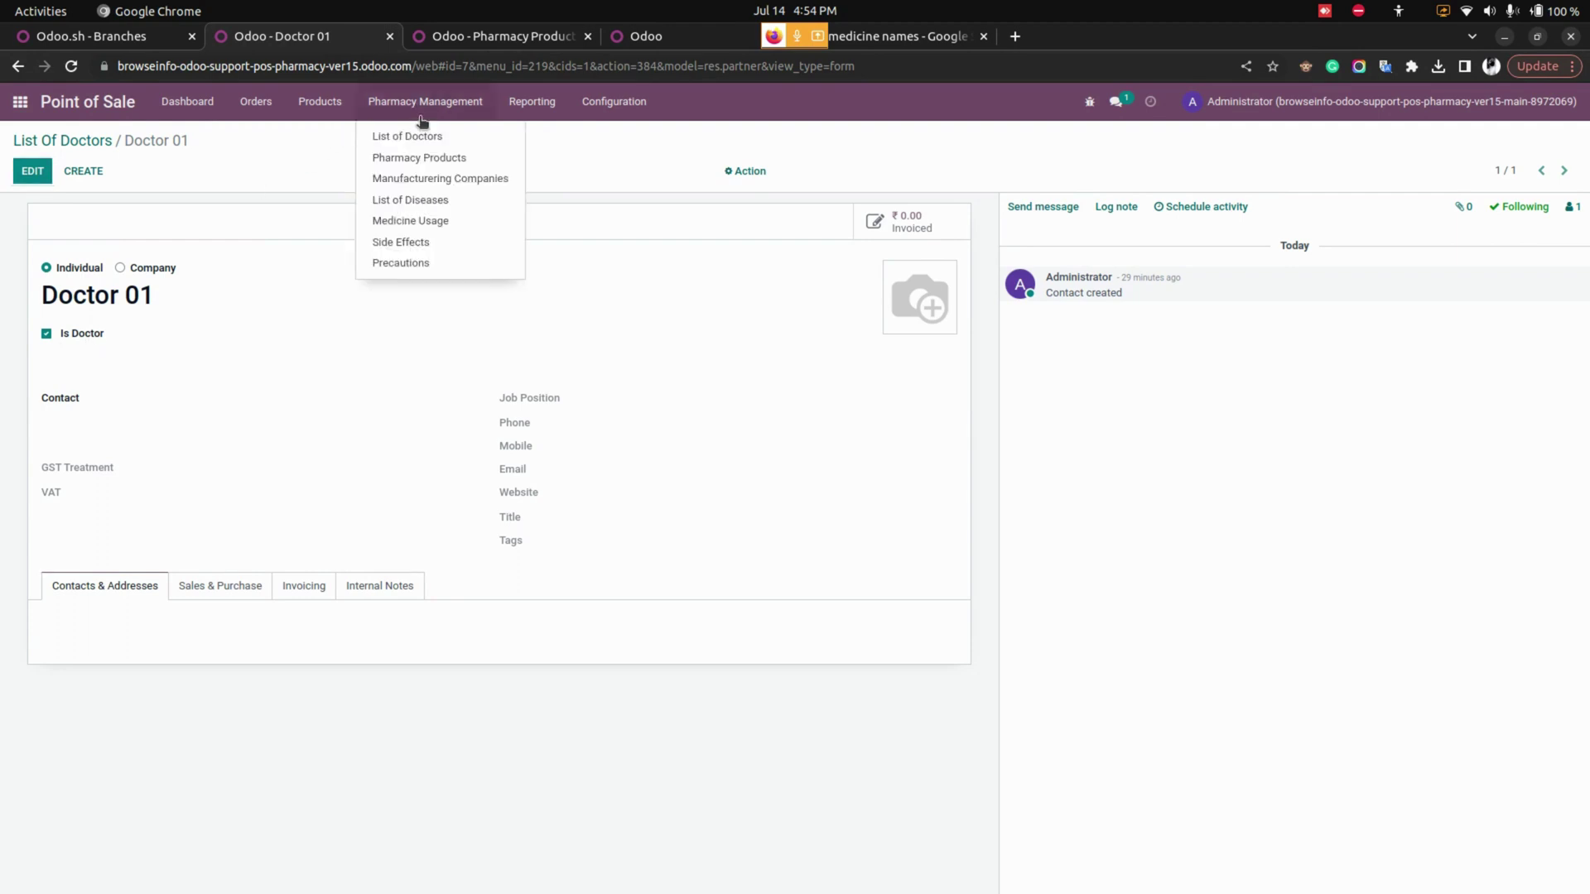
{"action": "left_click", "coordinate": [453, 160]}
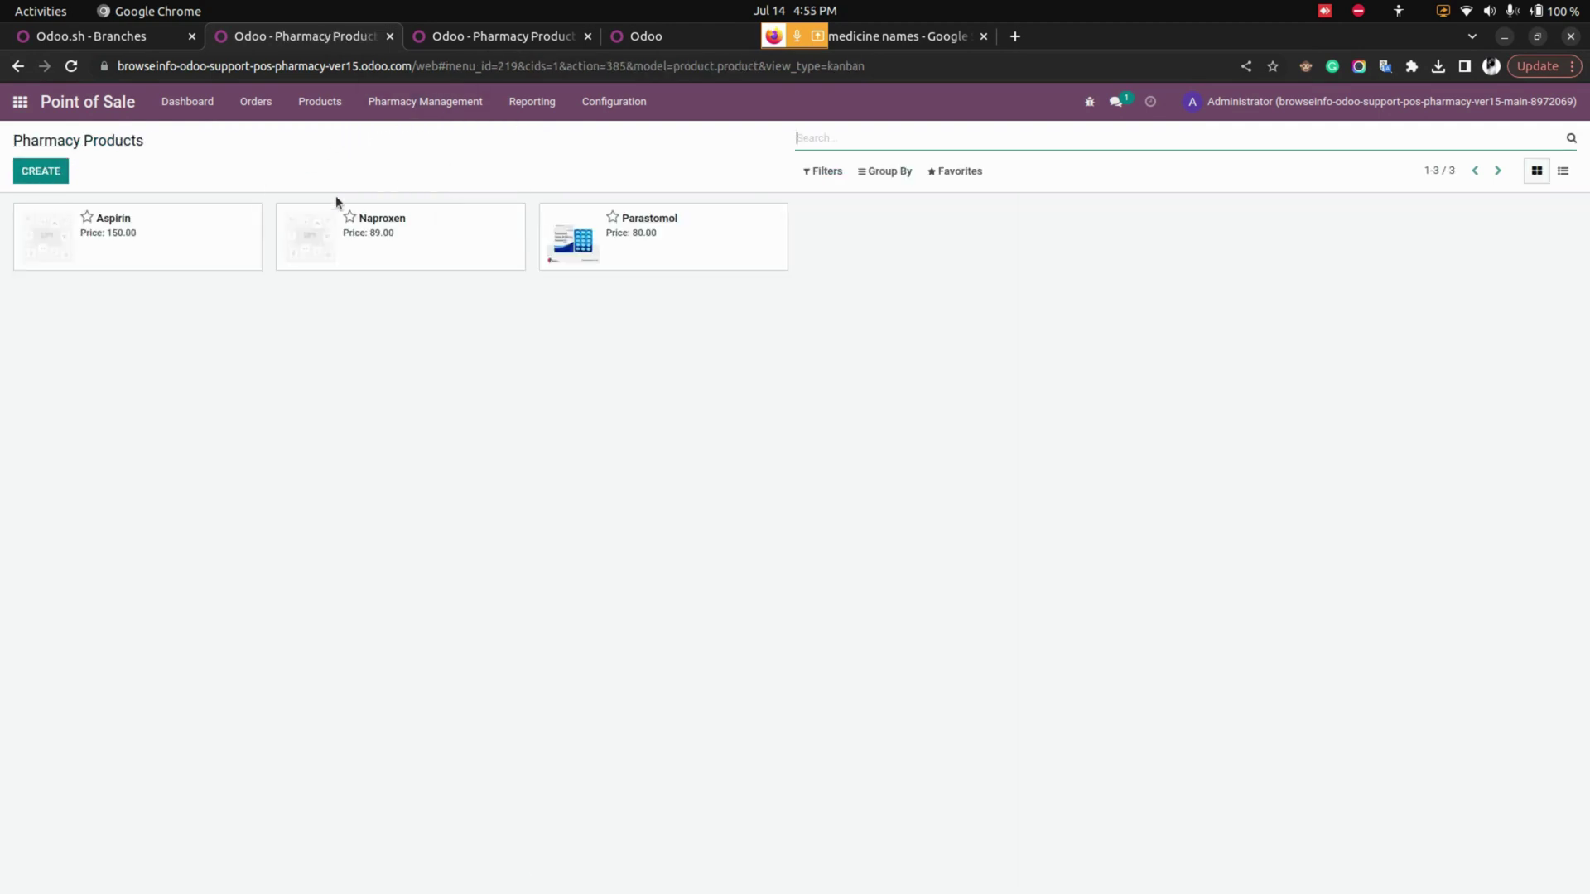
{"action": "left_click", "coordinate": [613, 222]}
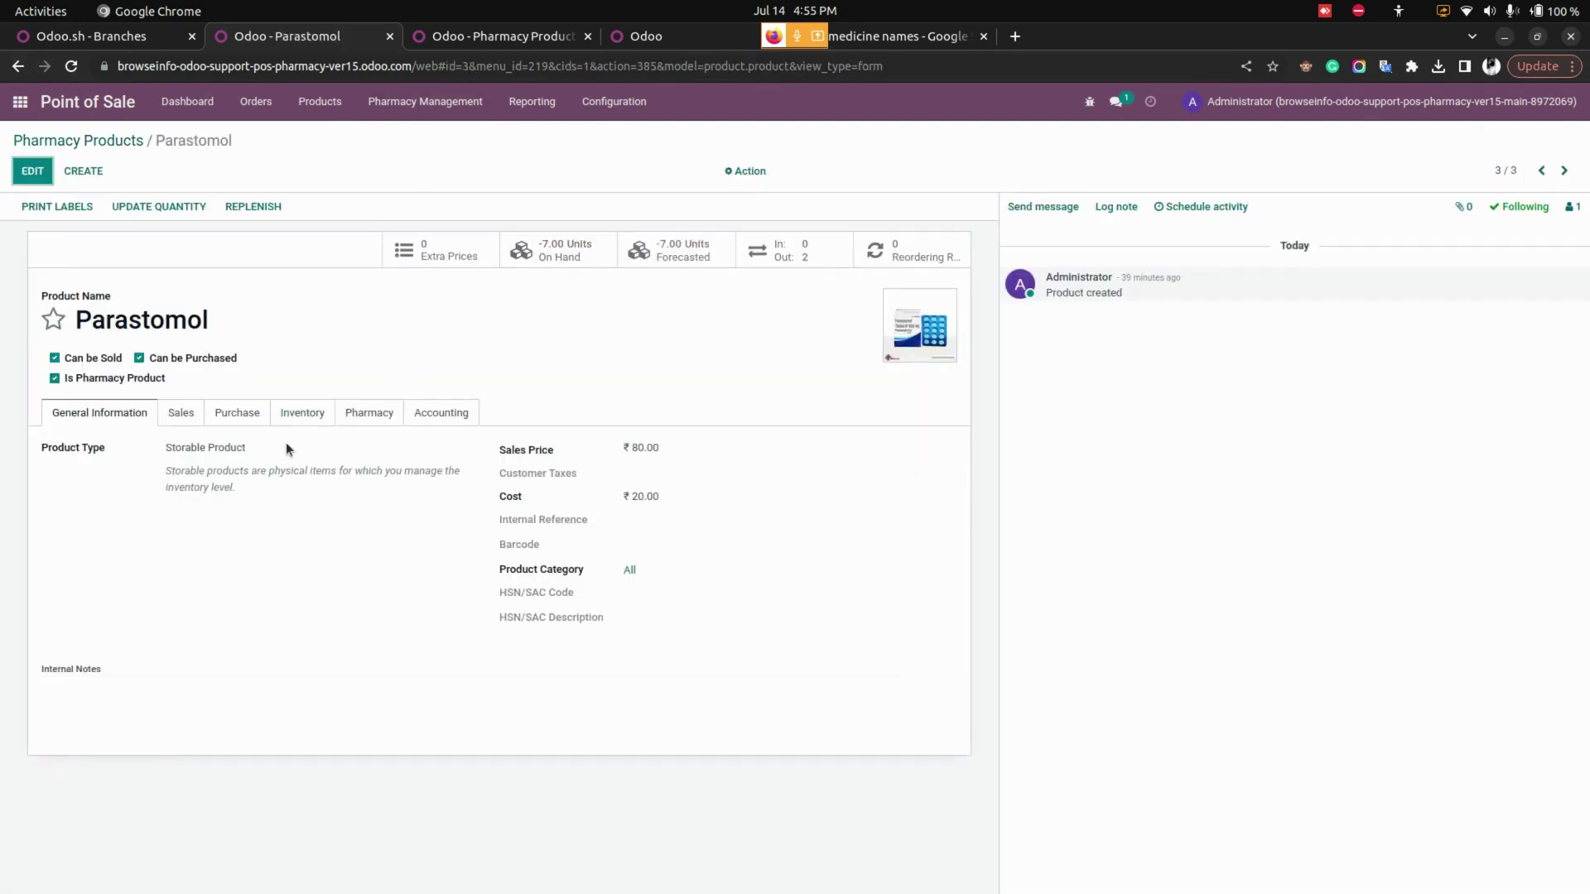
{"action": "left_click", "coordinate": [188, 410]}
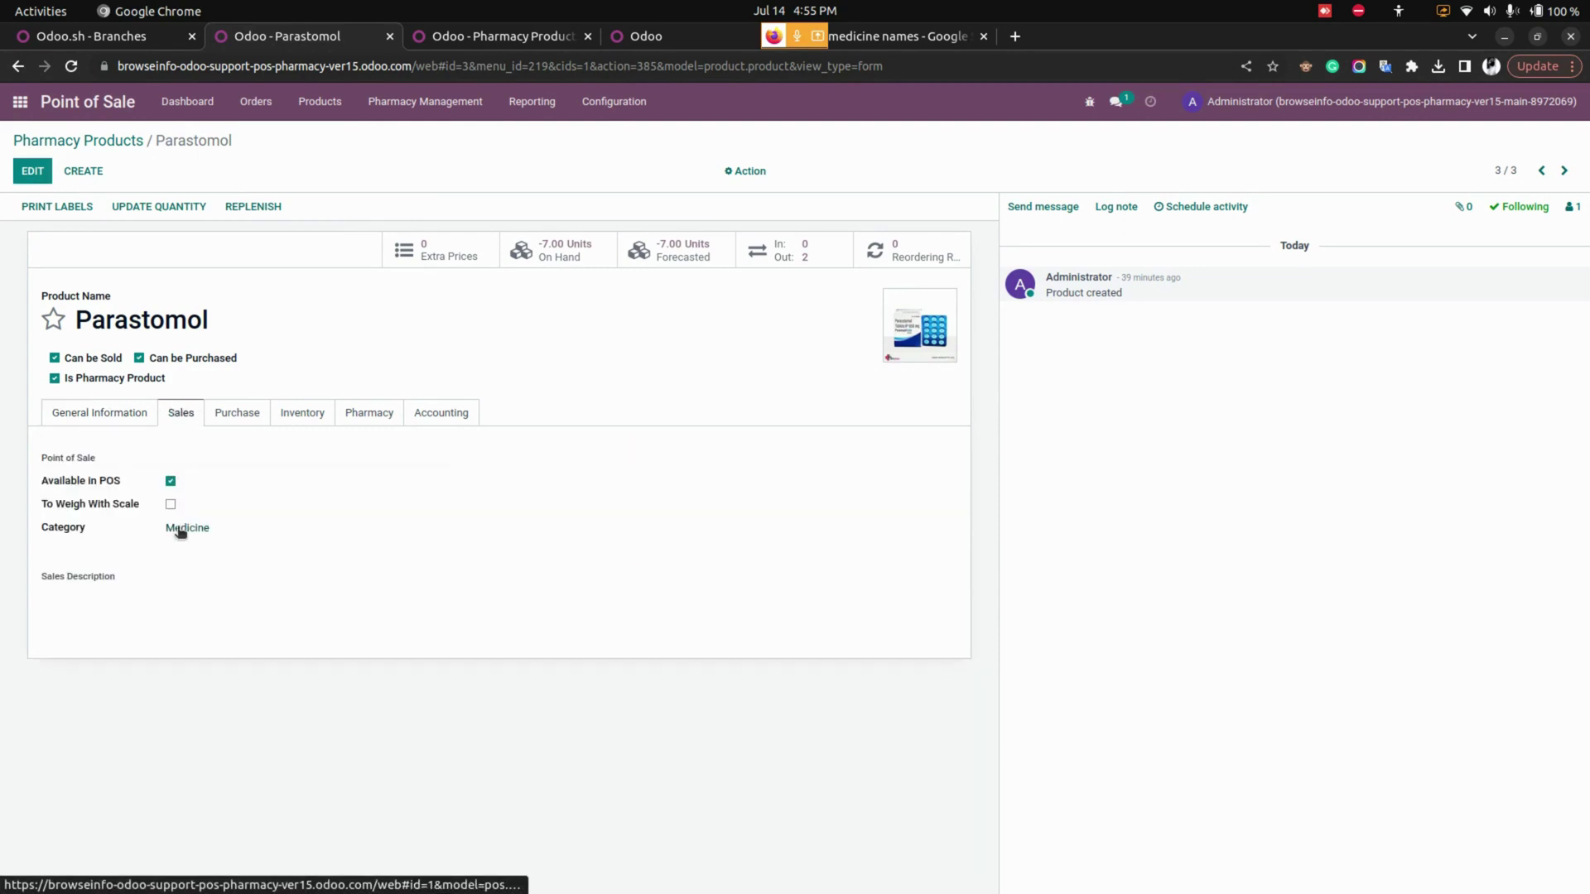
{"action": "left_click", "coordinate": [371, 425]}
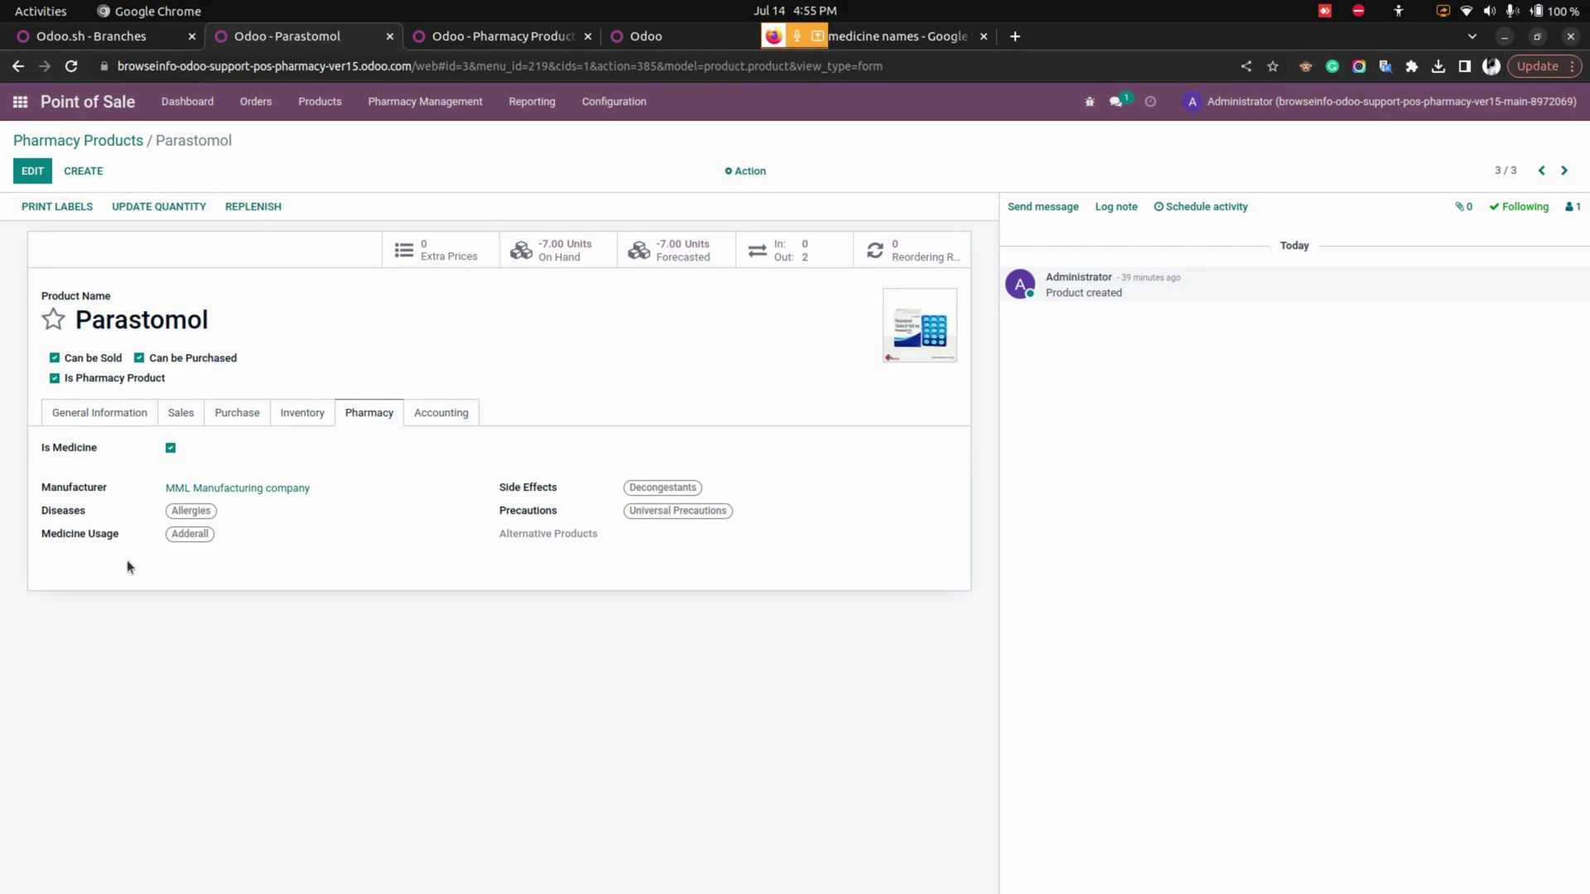
{"action": "left_click", "coordinate": [437, 101]}
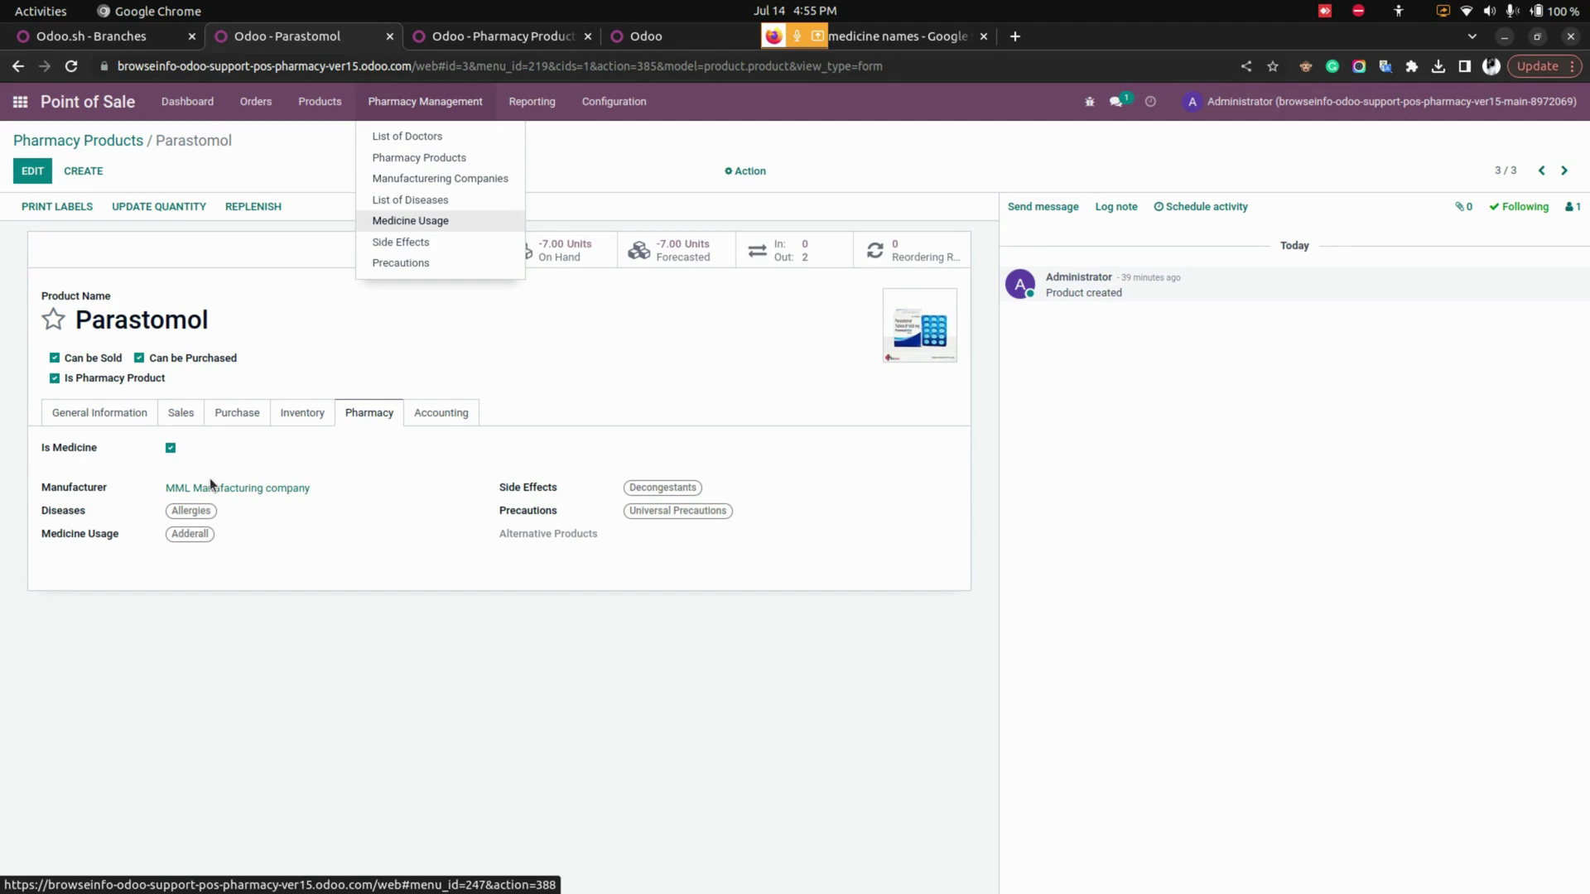
Step: Browse the MML Manufacturing company record, the diseases list and the medicine usage list
{"action": "left_click", "coordinate": [449, 186]}
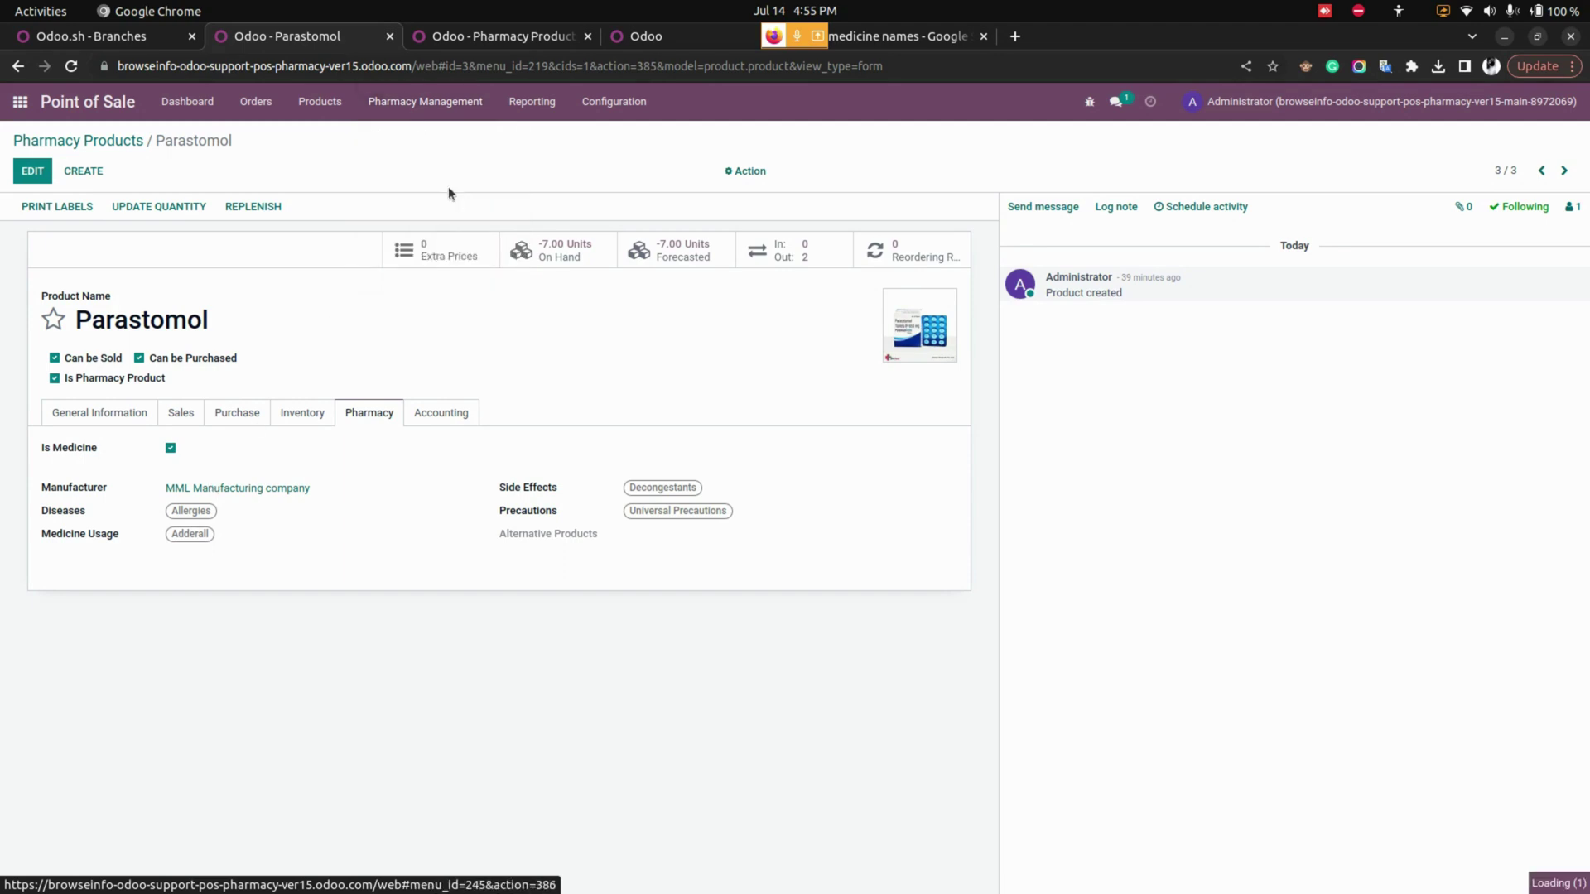
{"action": "left_click", "coordinate": [319, 247]}
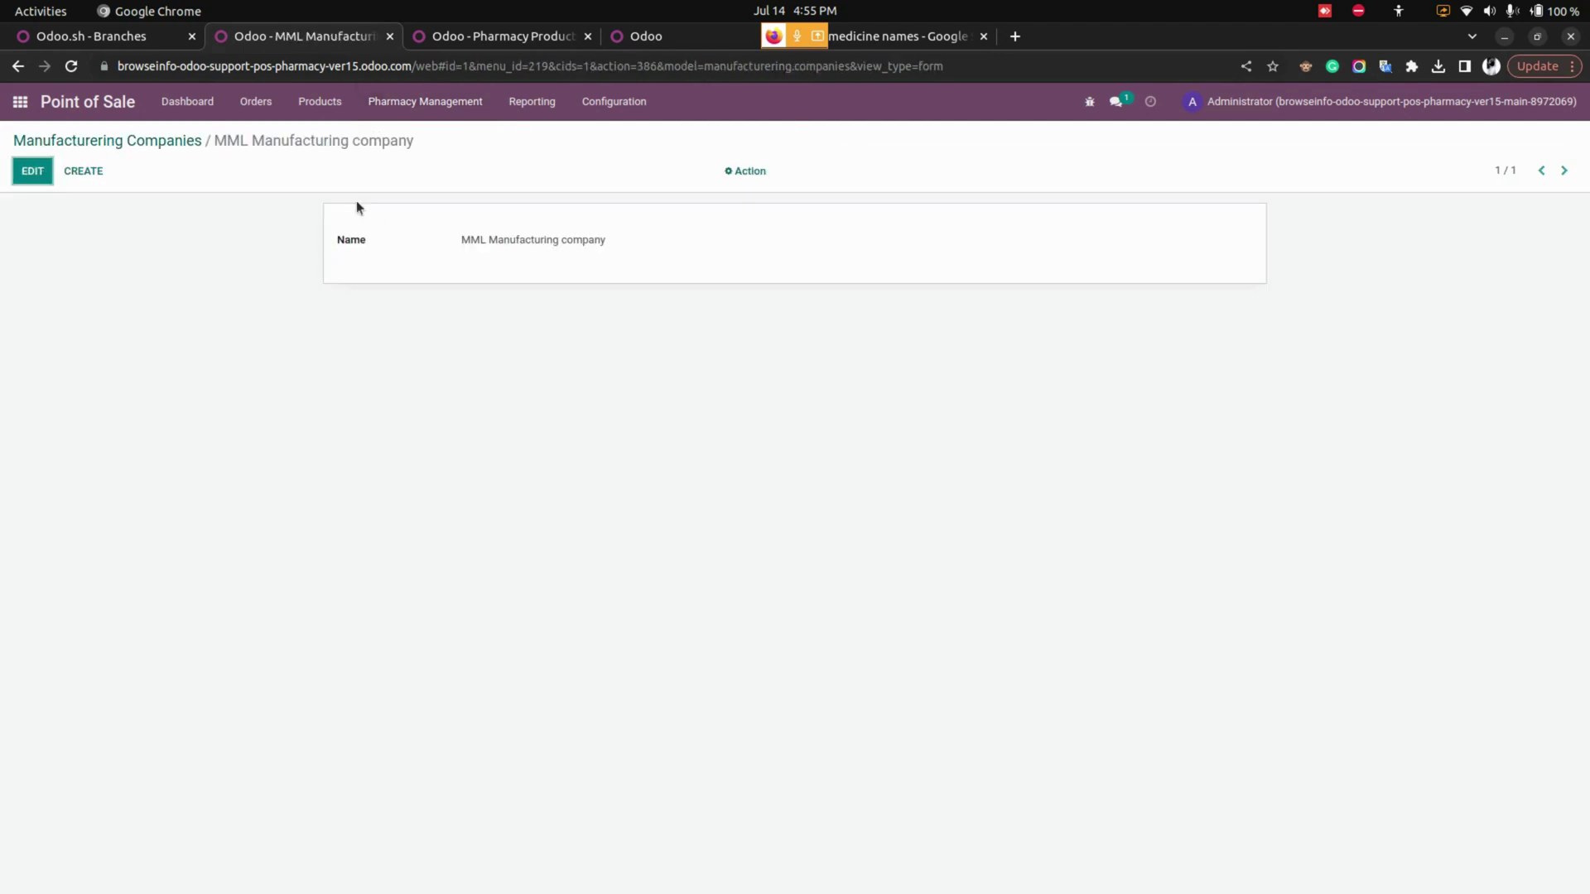
{"action": "left_click", "coordinate": [425, 101]}
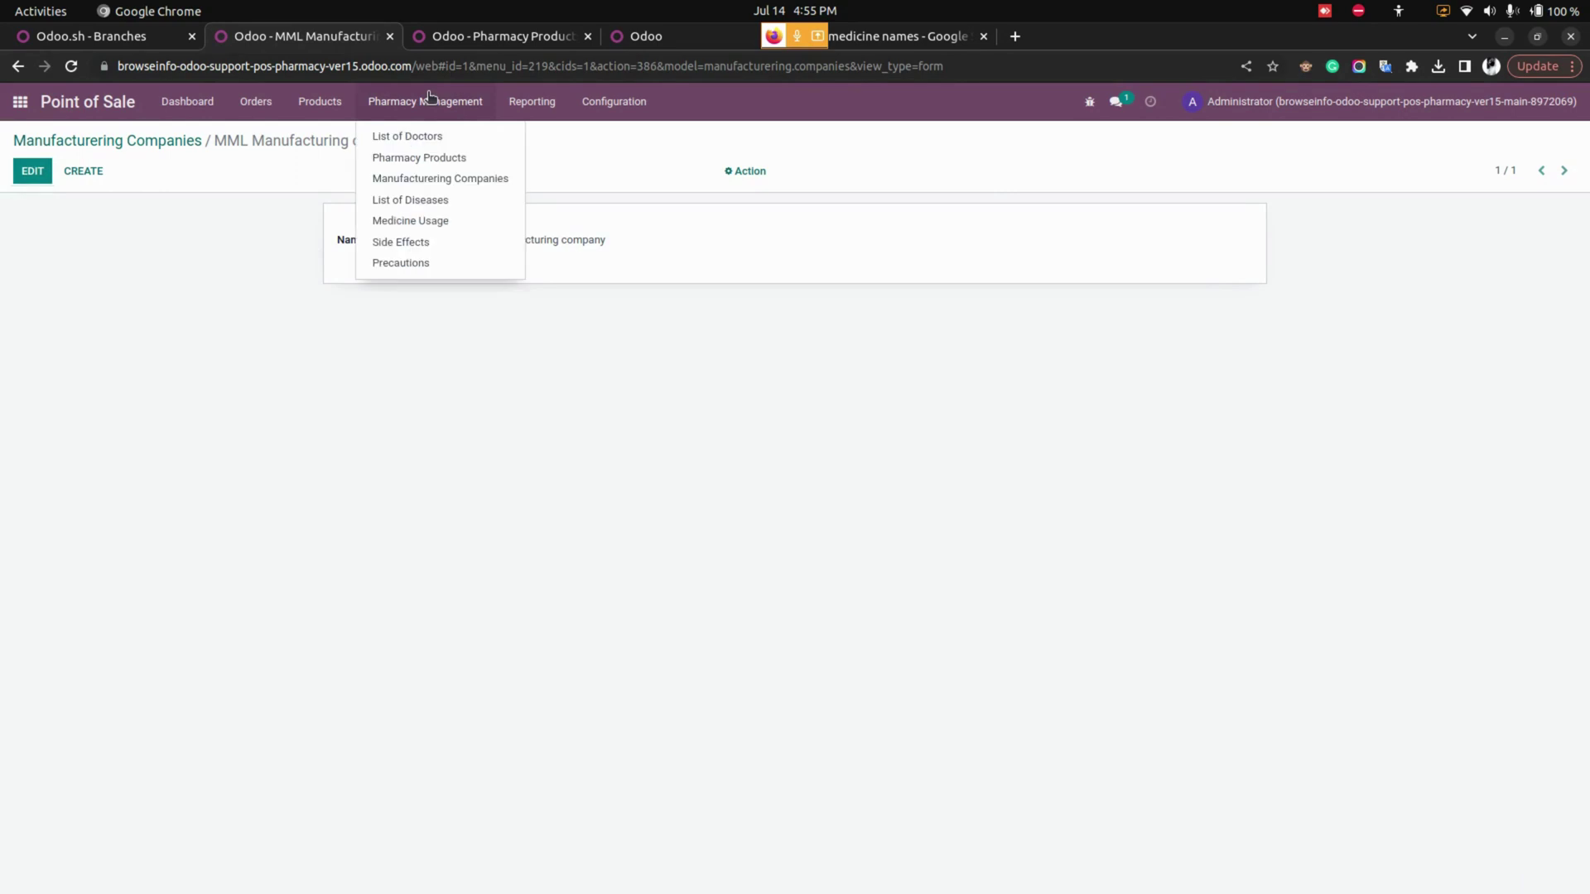
{"action": "left_click", "coordinate": [439, 202]}
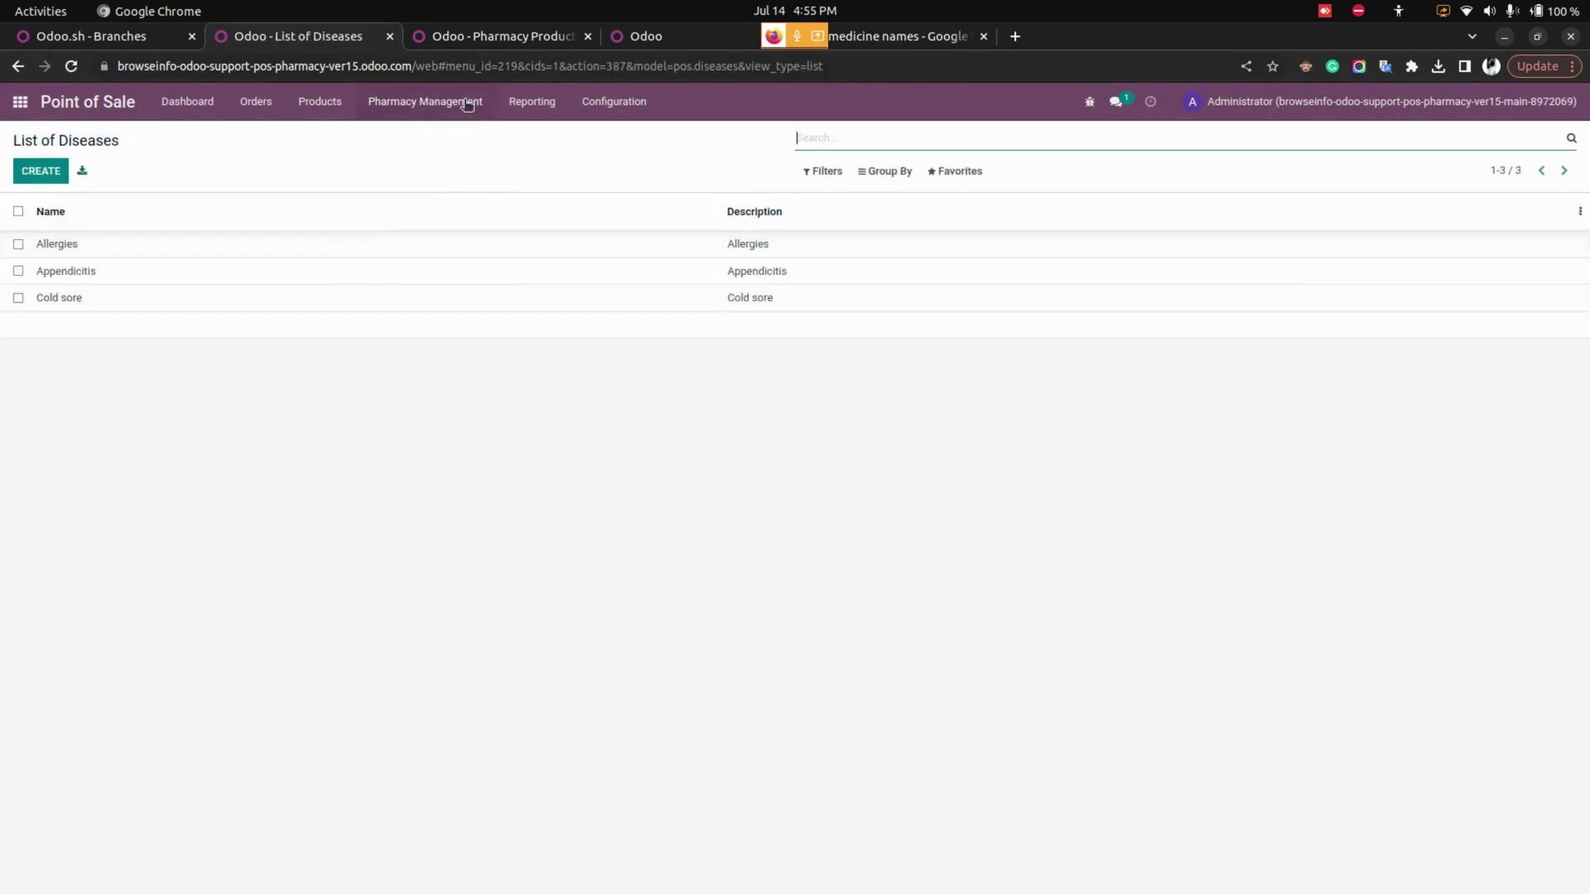
{"action": "left_click", "coordinate": [426, 101]}
{"action": "left_click", "coordinate": [433, 220]}
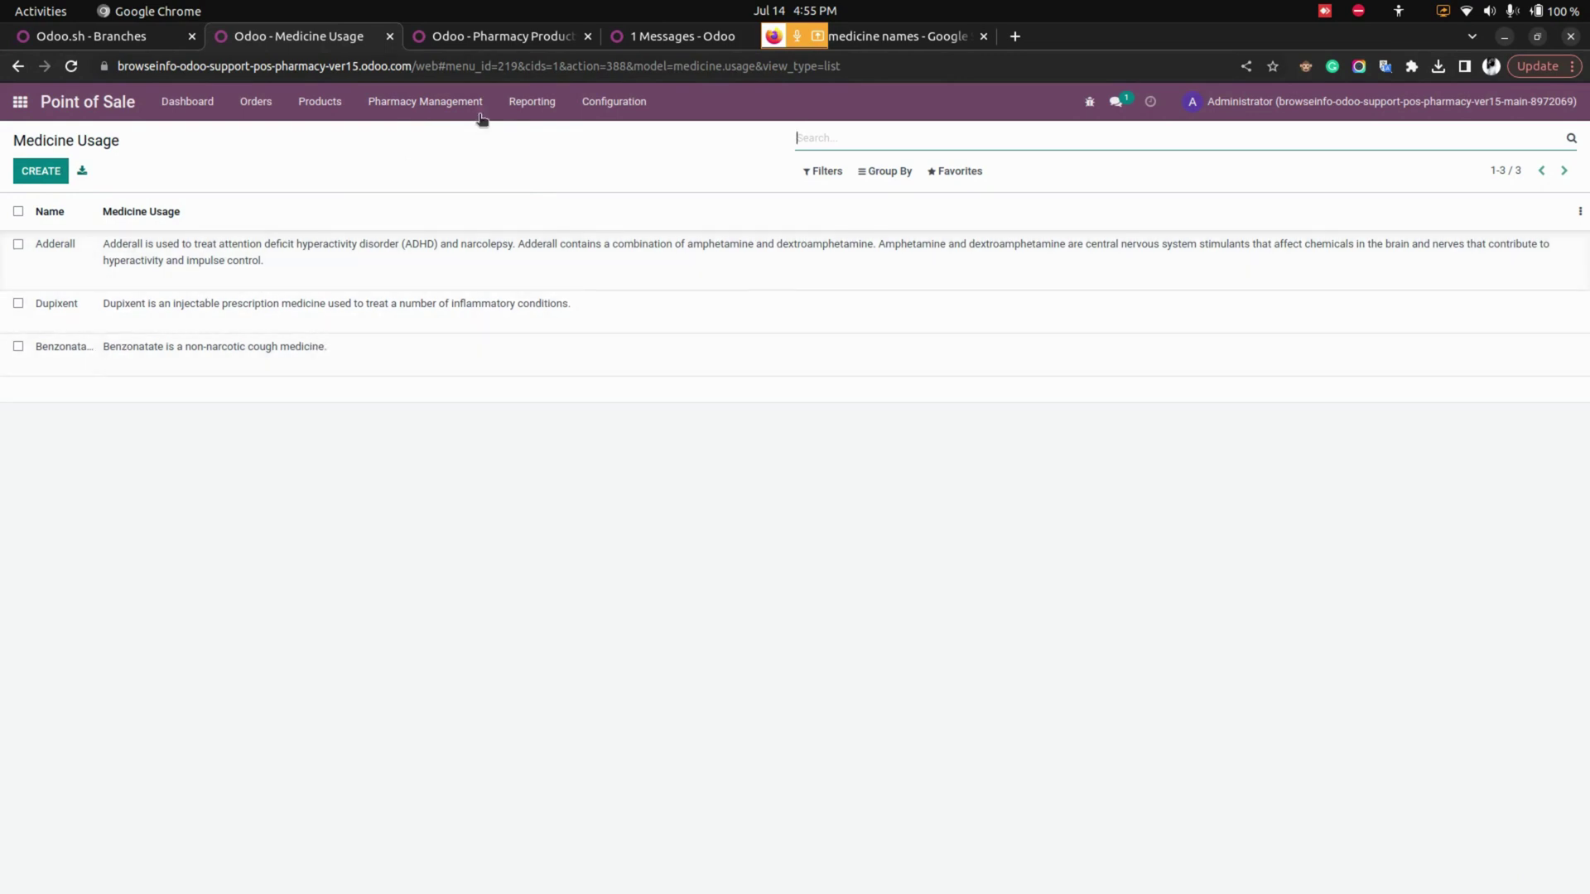
Step: View the Decongestants side effect and the Precautions list, returning to the POS overview
{"action": "left_click", "coordinate": [444, 103]}
{"action": "left_click", "coordinate": [444, 240]}
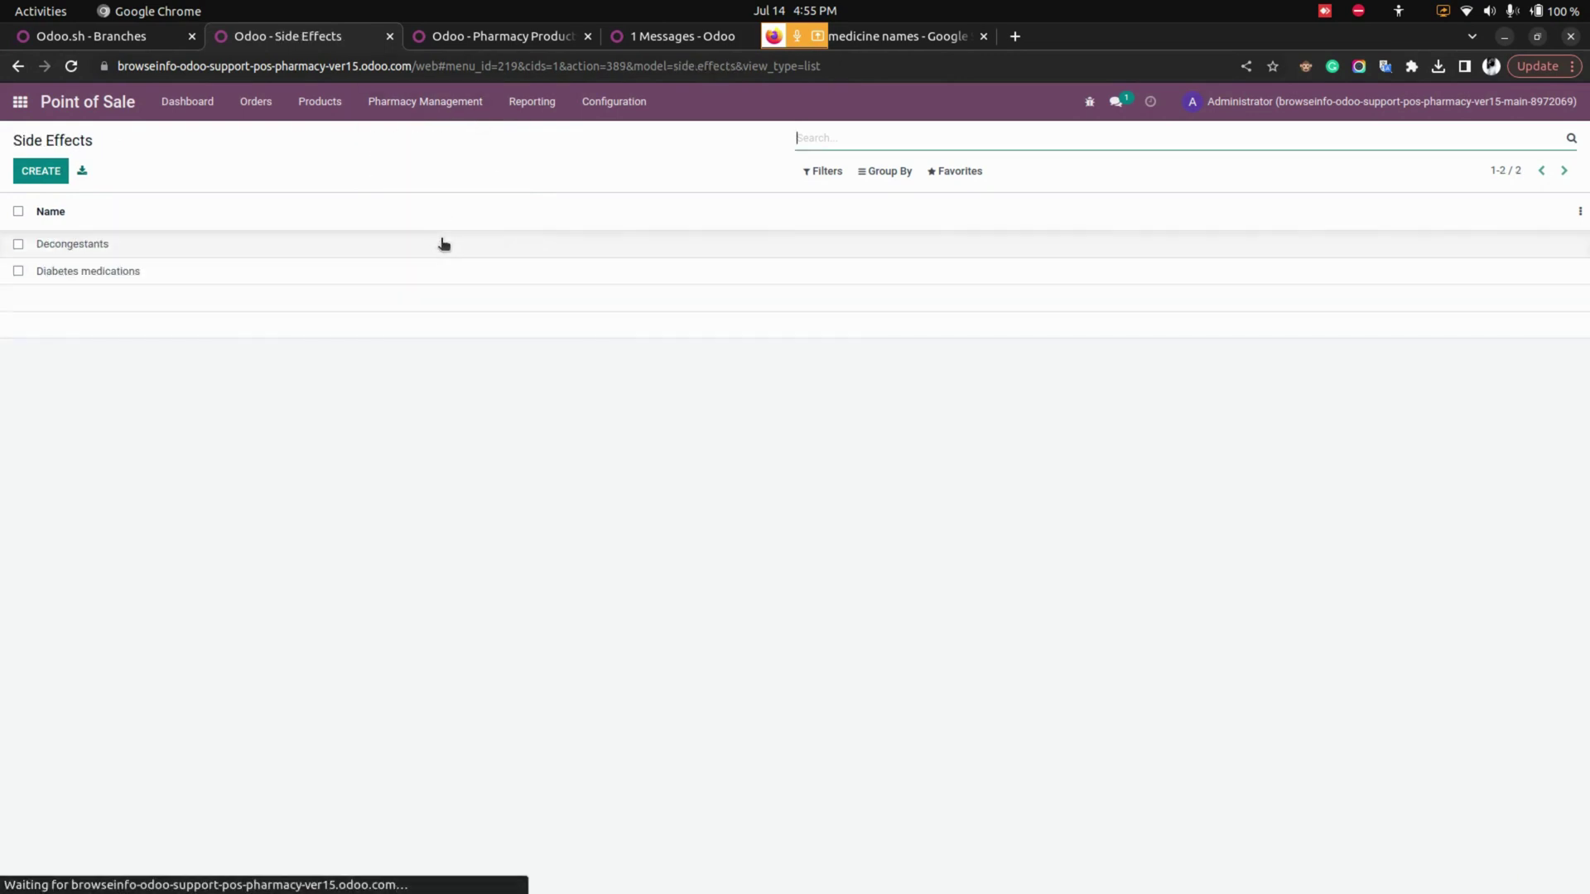
{"action": "left_click", "coordinate": [228, 245]}
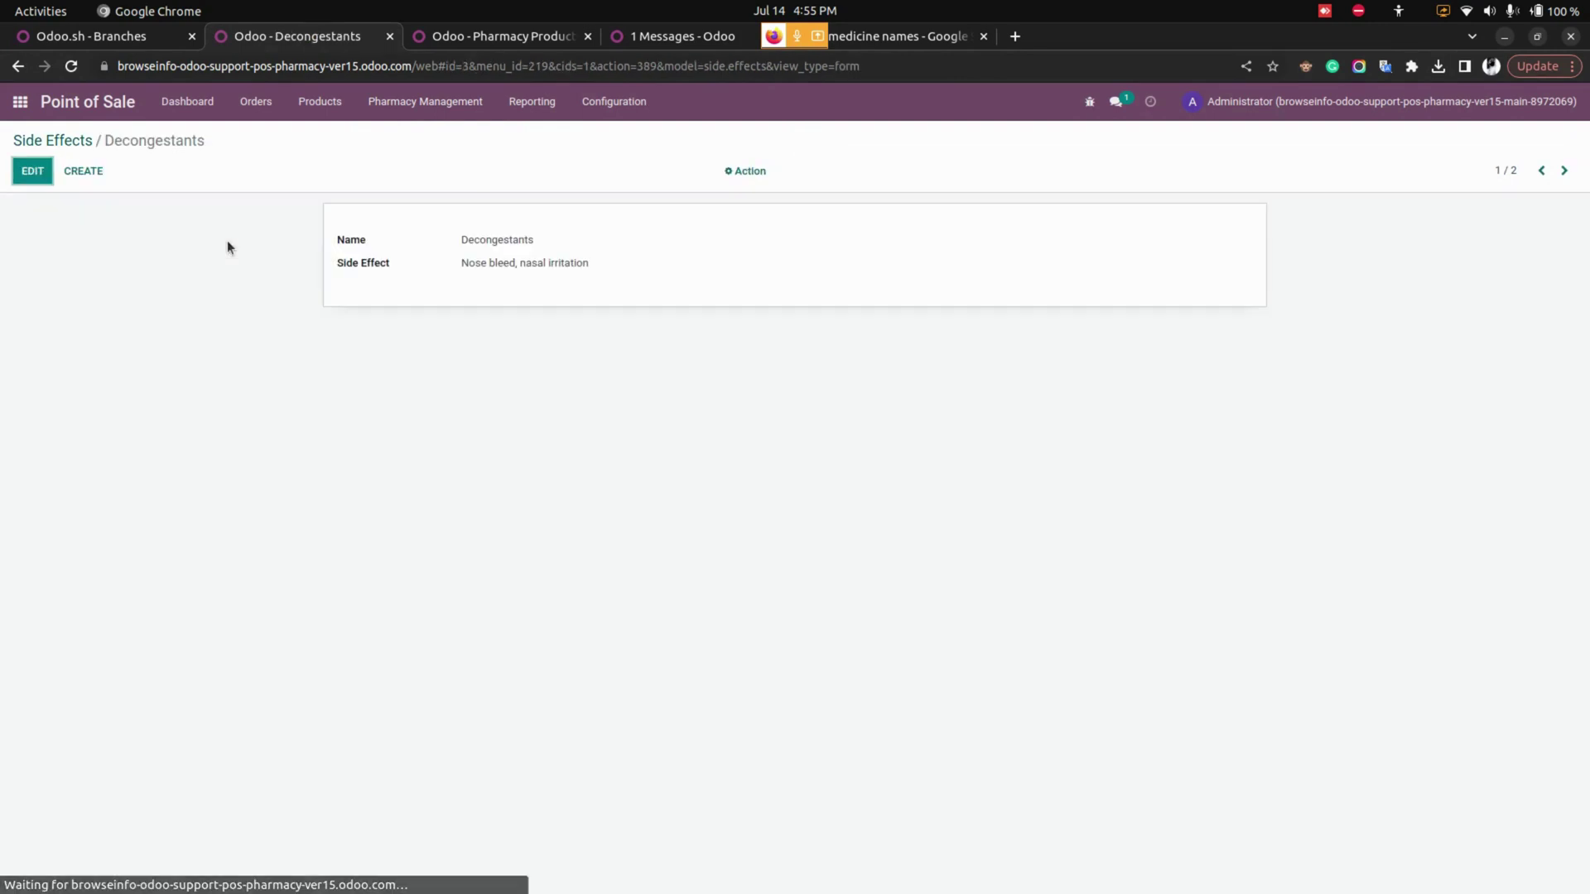
{"action": "left_click", "coordinate": [443, 114]}
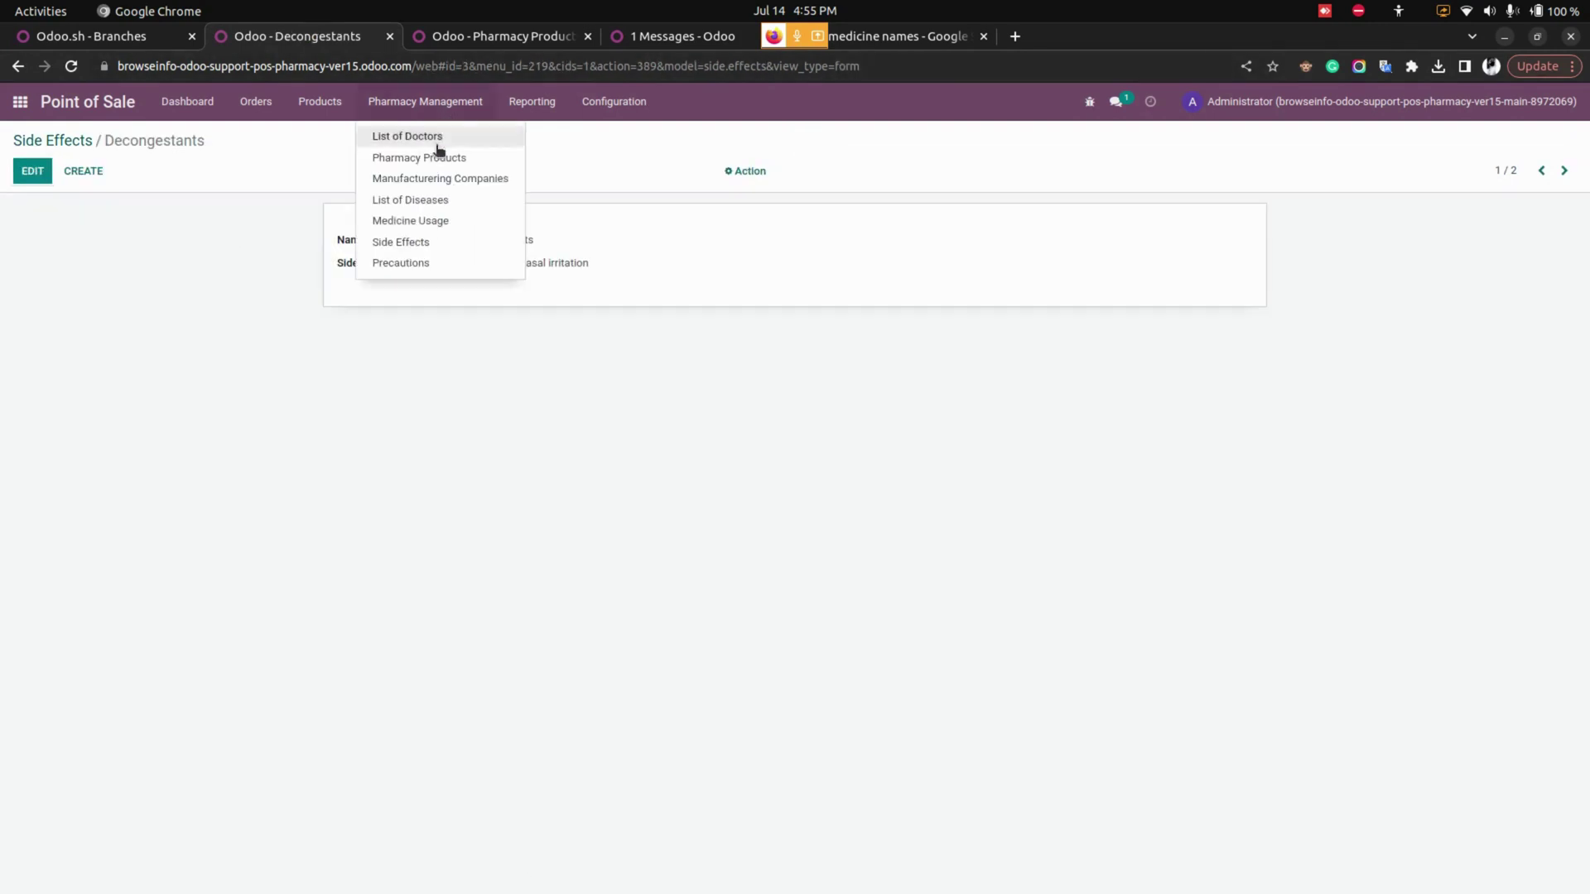
{"action": "left_click", "coordinate": [419, 262]}
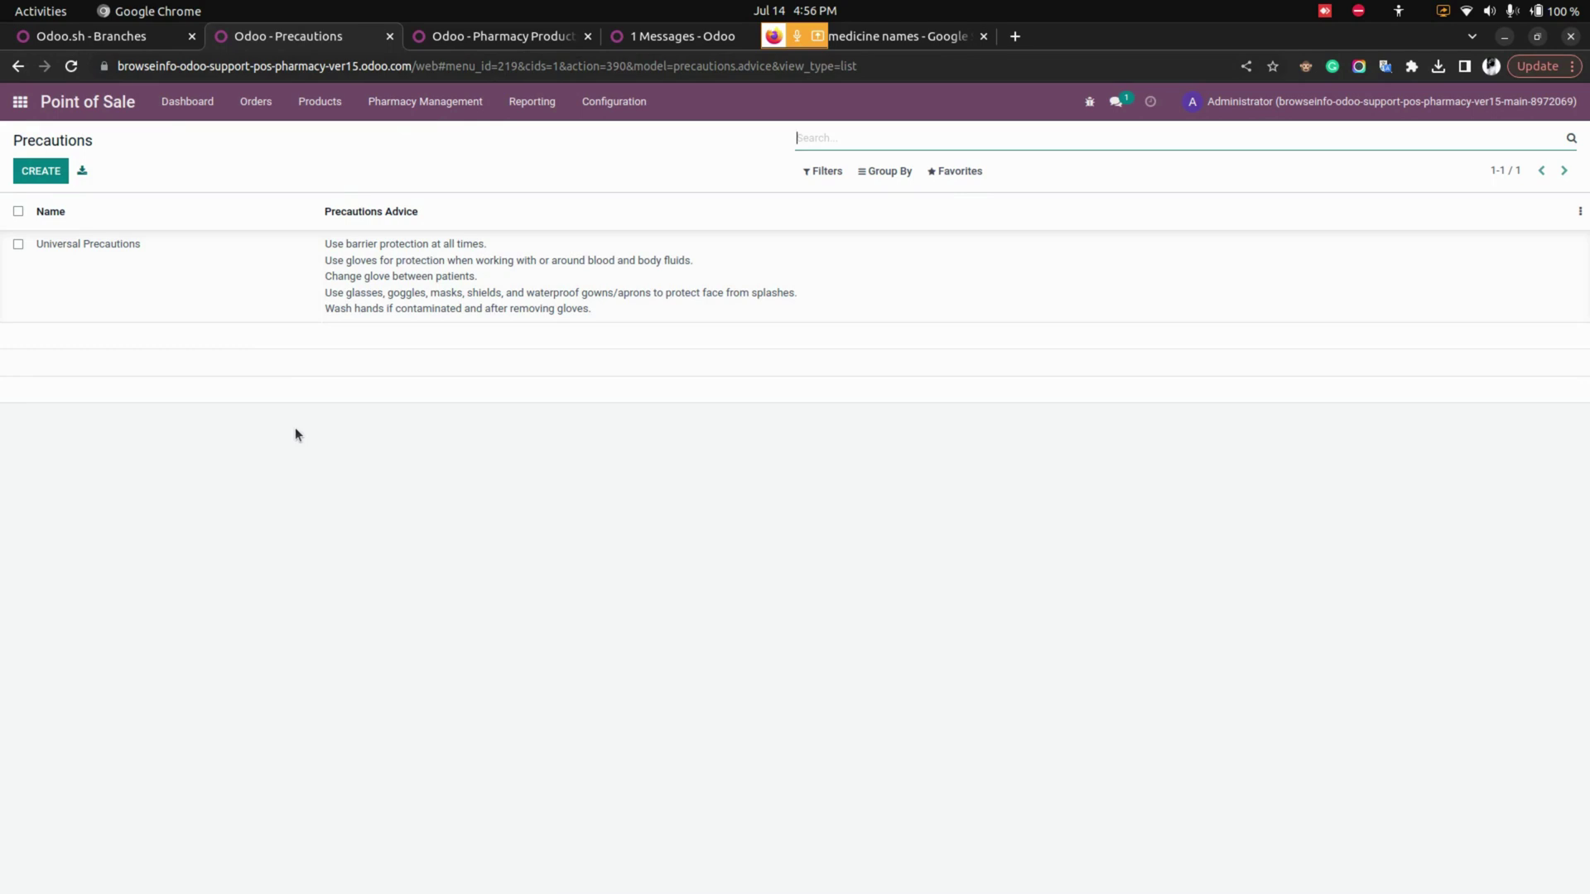
{"action": "left_click", "coordinate": [195, 116]}
Step: Start a new Shop session and show the Medicine products as a detailed list table
{"action": "left_click", "coordinate": [105, 273]}
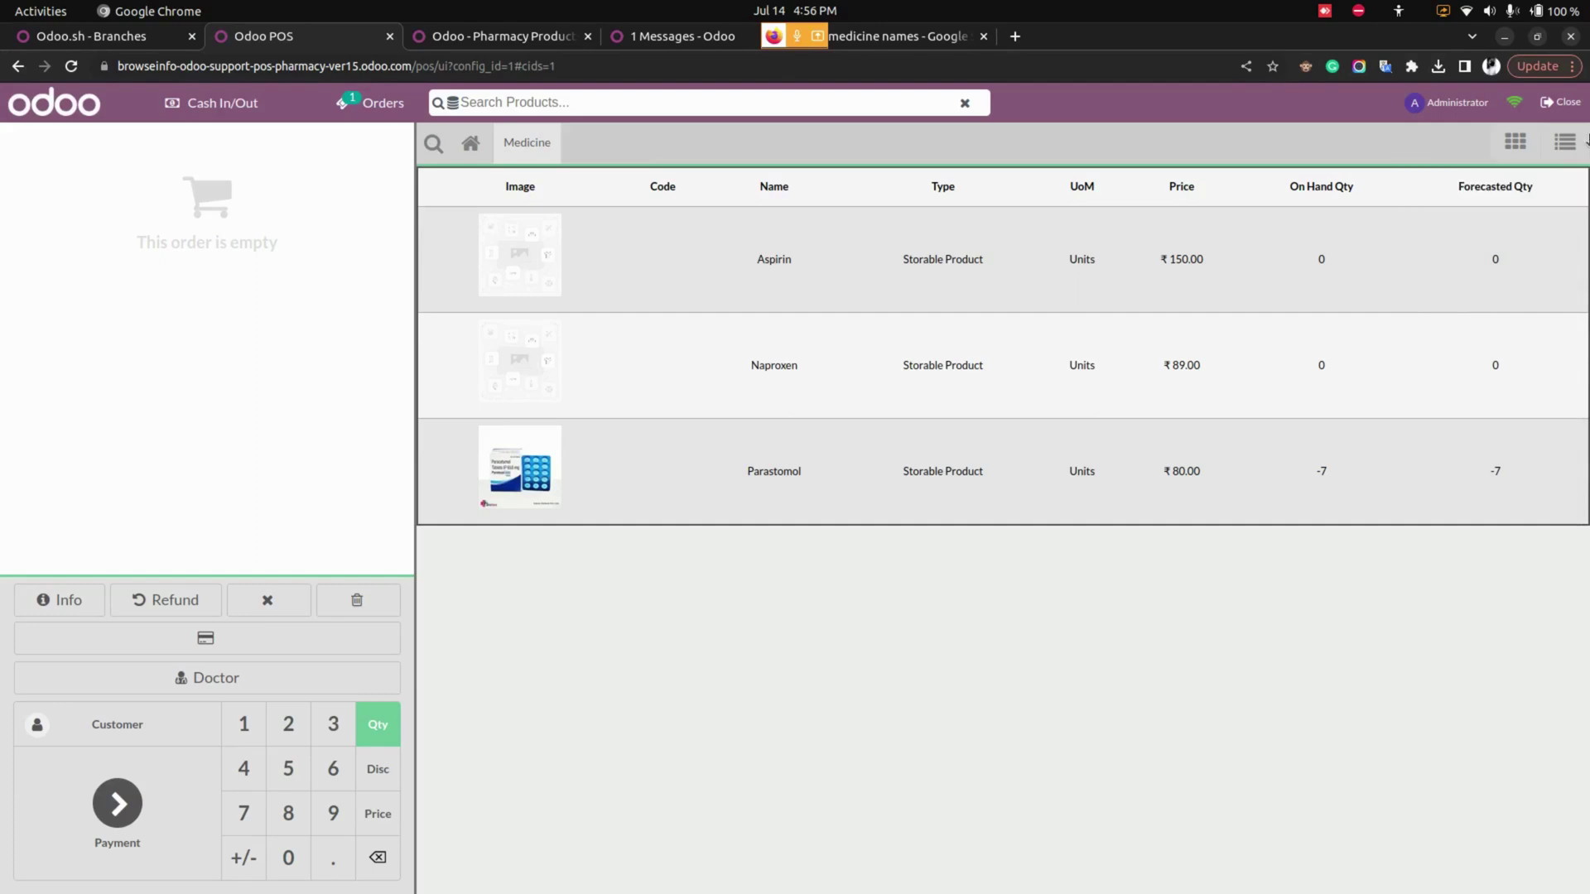
{"action": "left_click", "coordinate": [1511, 143]}
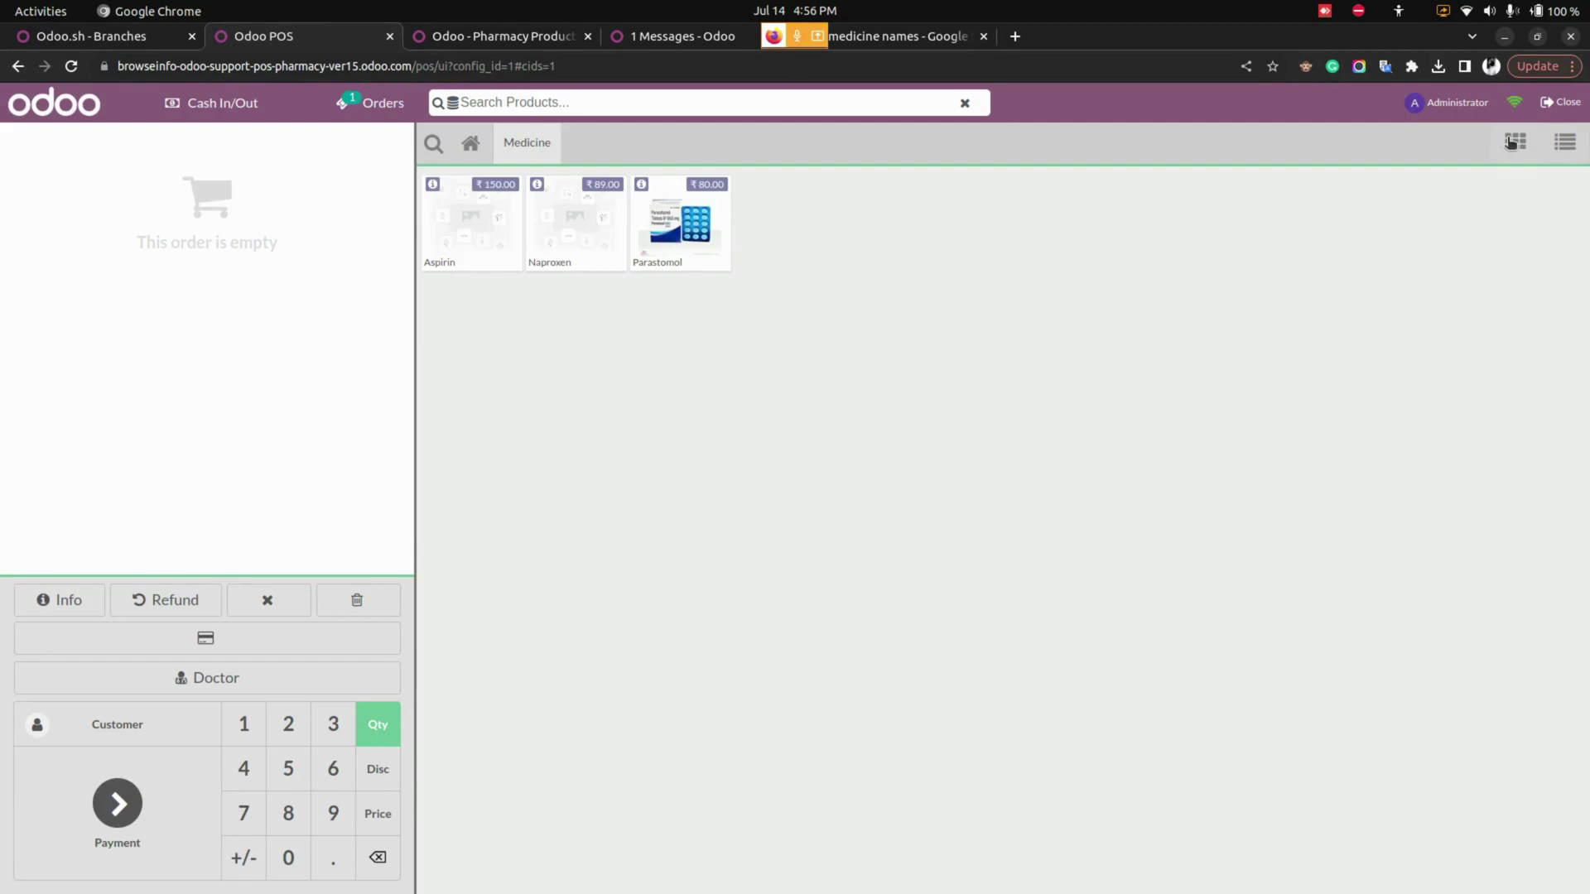
{"action": "left_click", "coordinate": [1565, 146]}
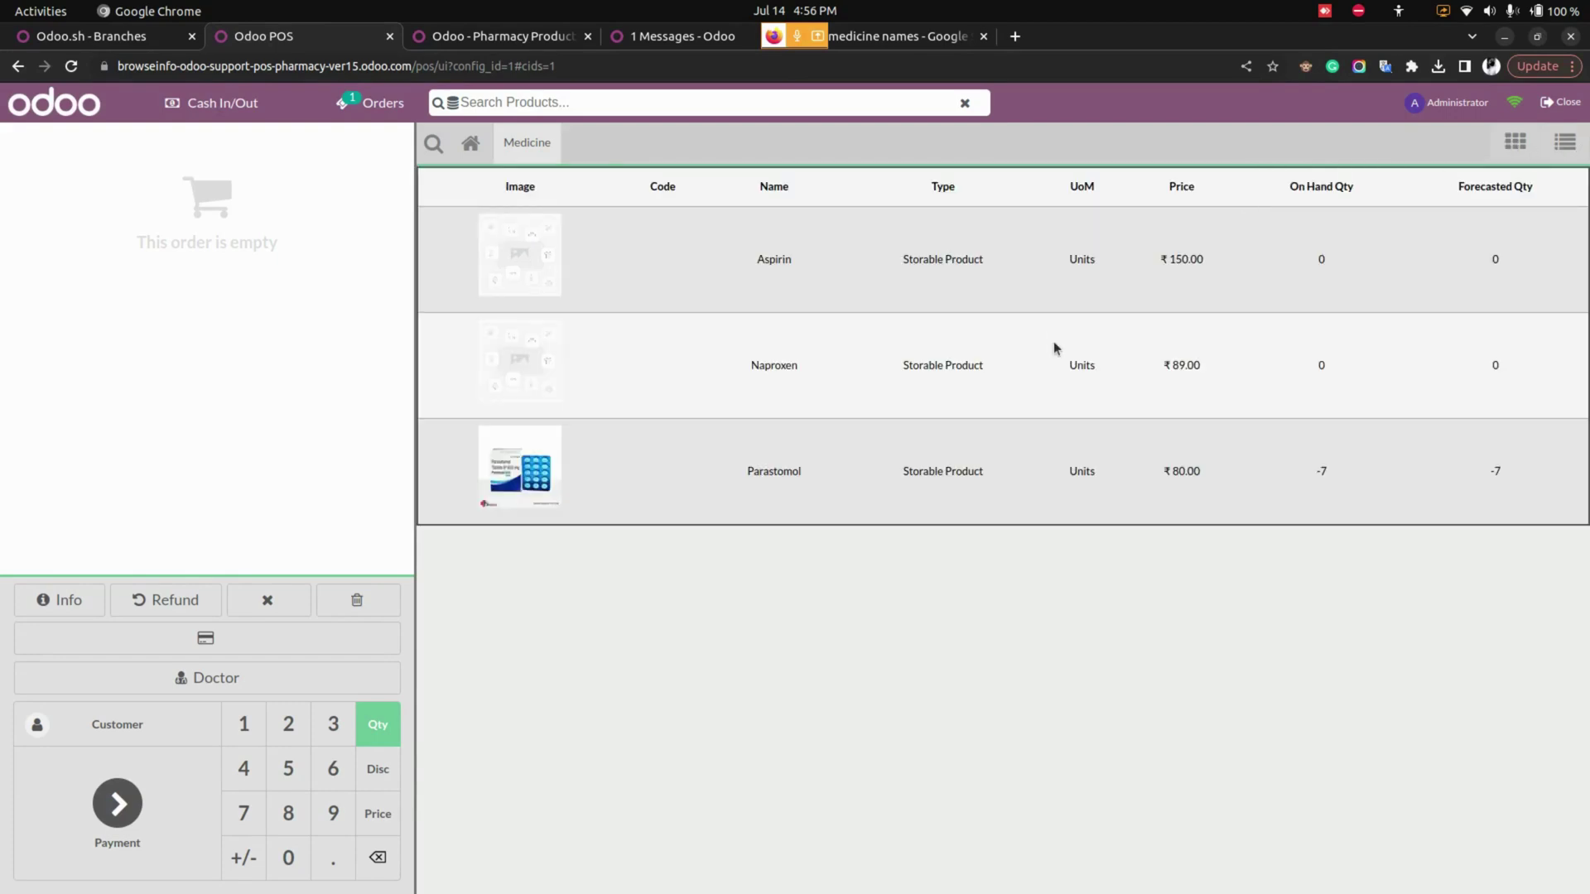
{"action": "left_click", "coordinate": [432, 145]}
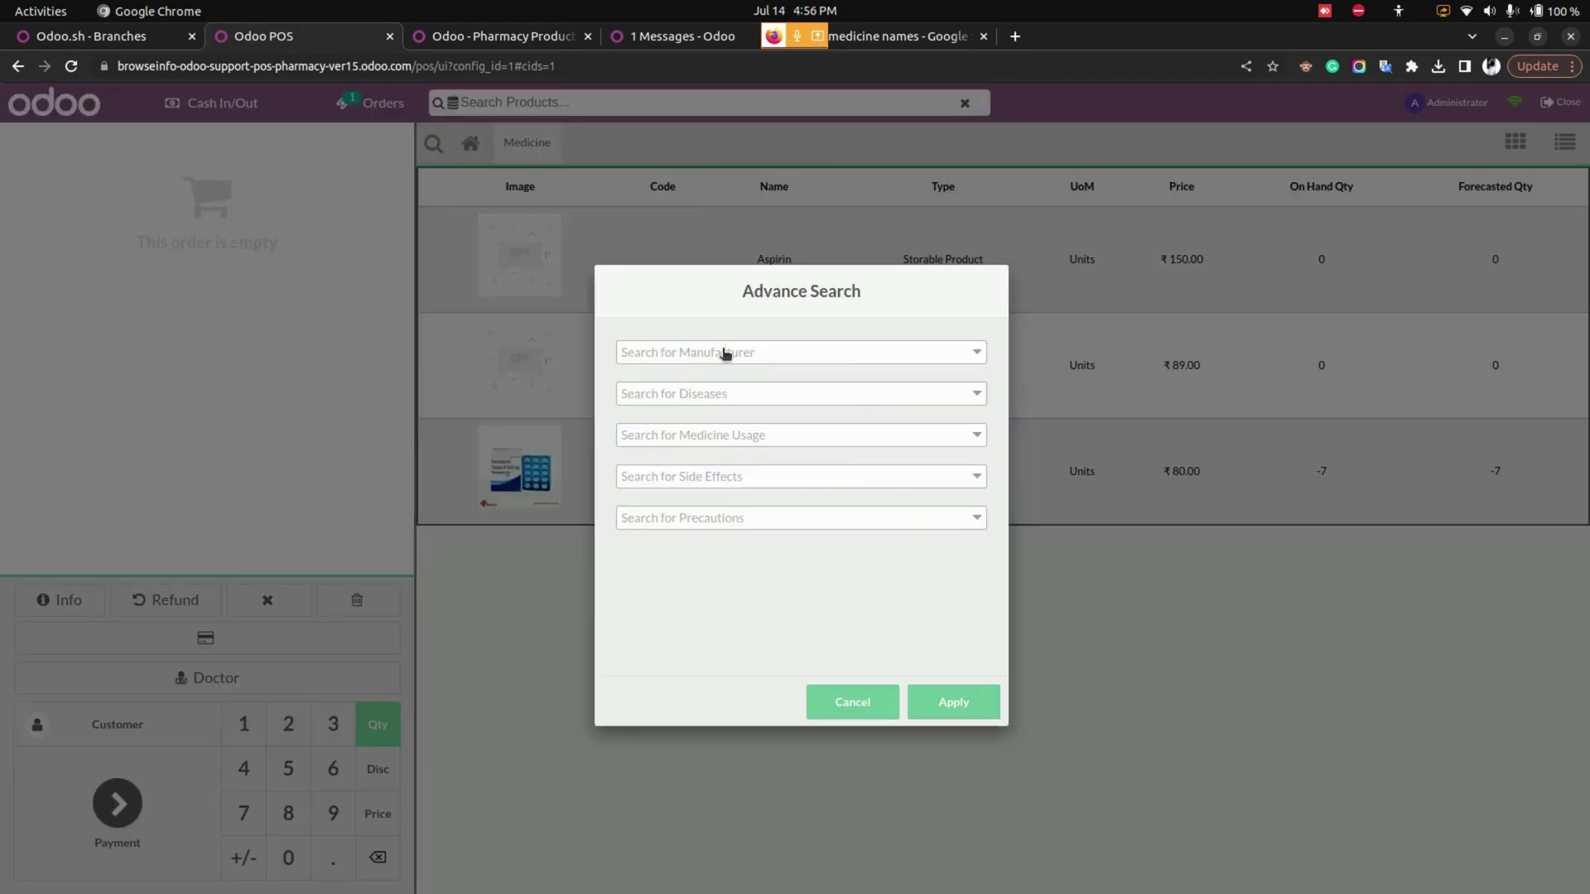
{"action": "left_click", "coordinate": [725, 353]}
{"action": "left_click", "coordinate": [796, 380]}
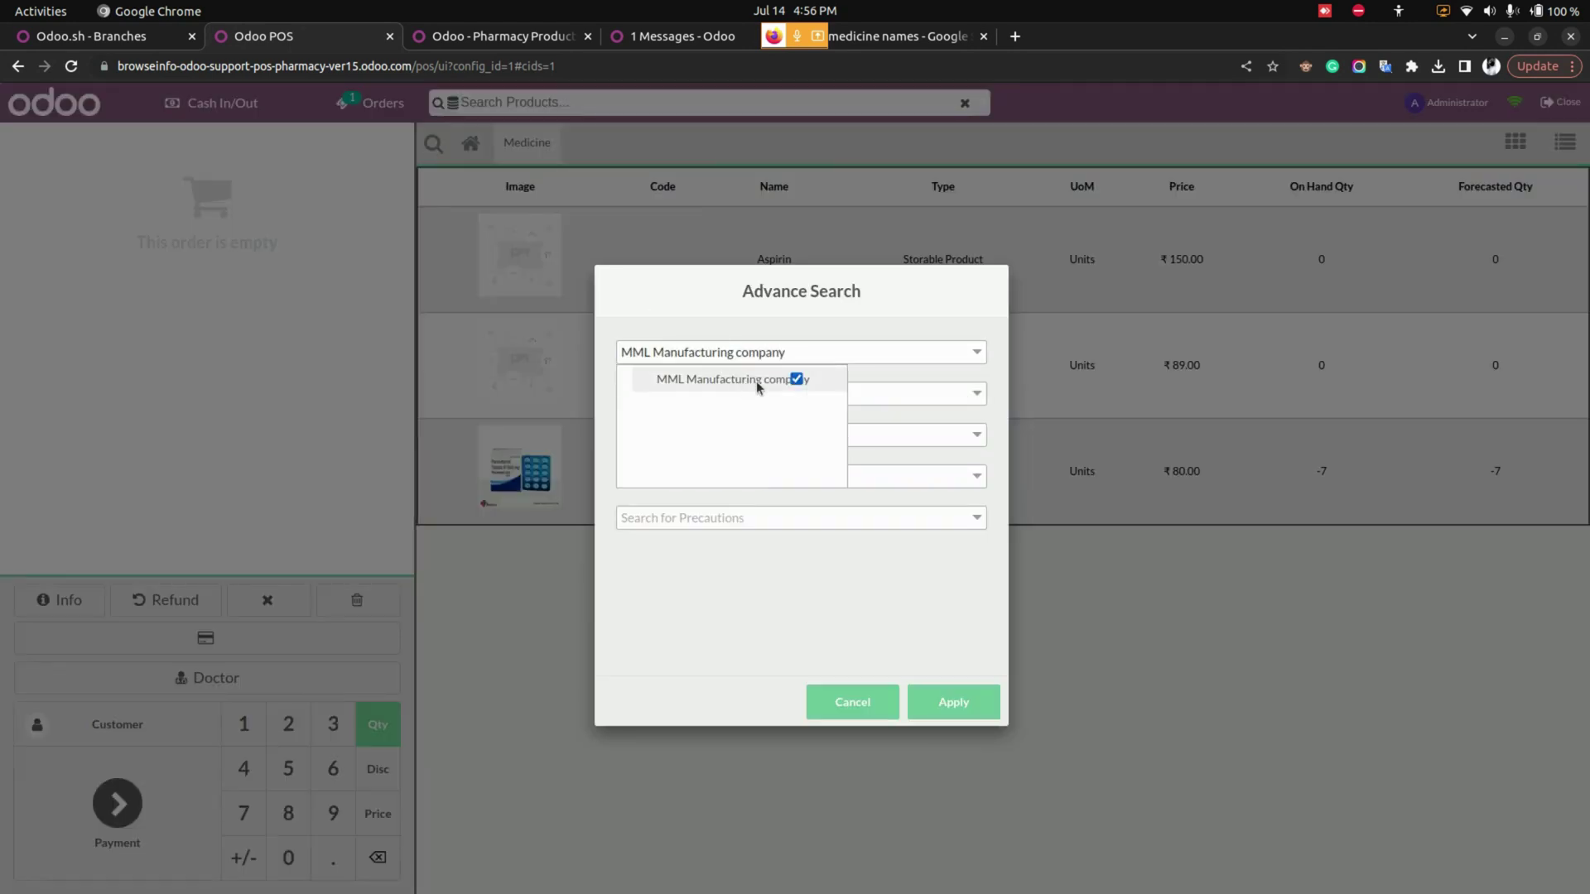
{"action": "left_click", "coordinate": [901, 391]}
{"action": "left_click", "coordinate": [757, 424]}
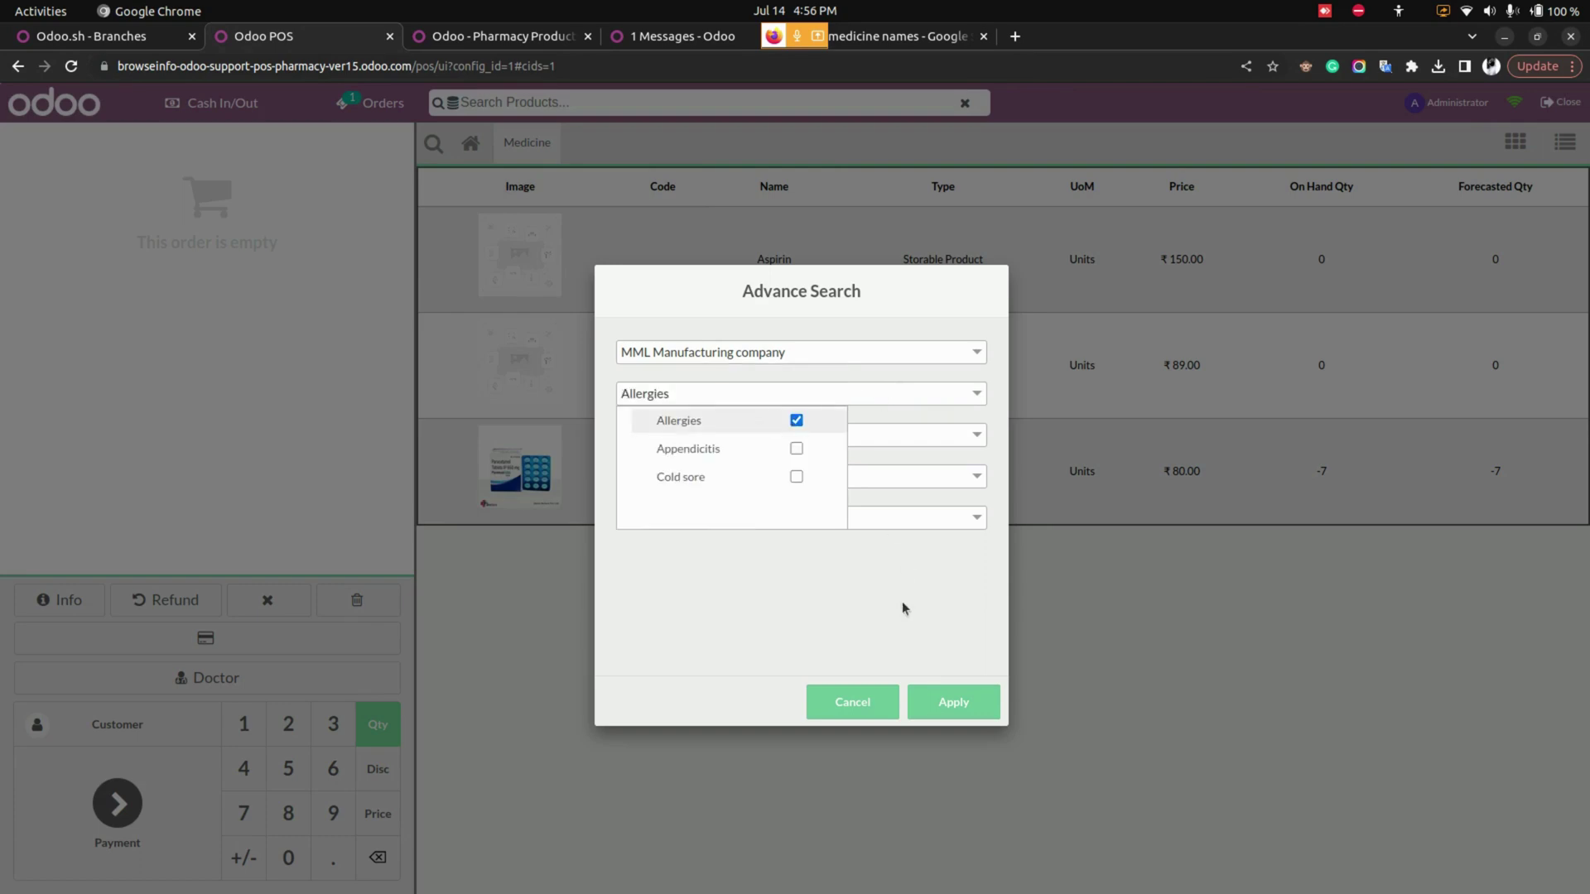
{"action": "left_click", "coordinate": [897, 605]}
{"action": "left_click", "coordinate": [785, 437]}
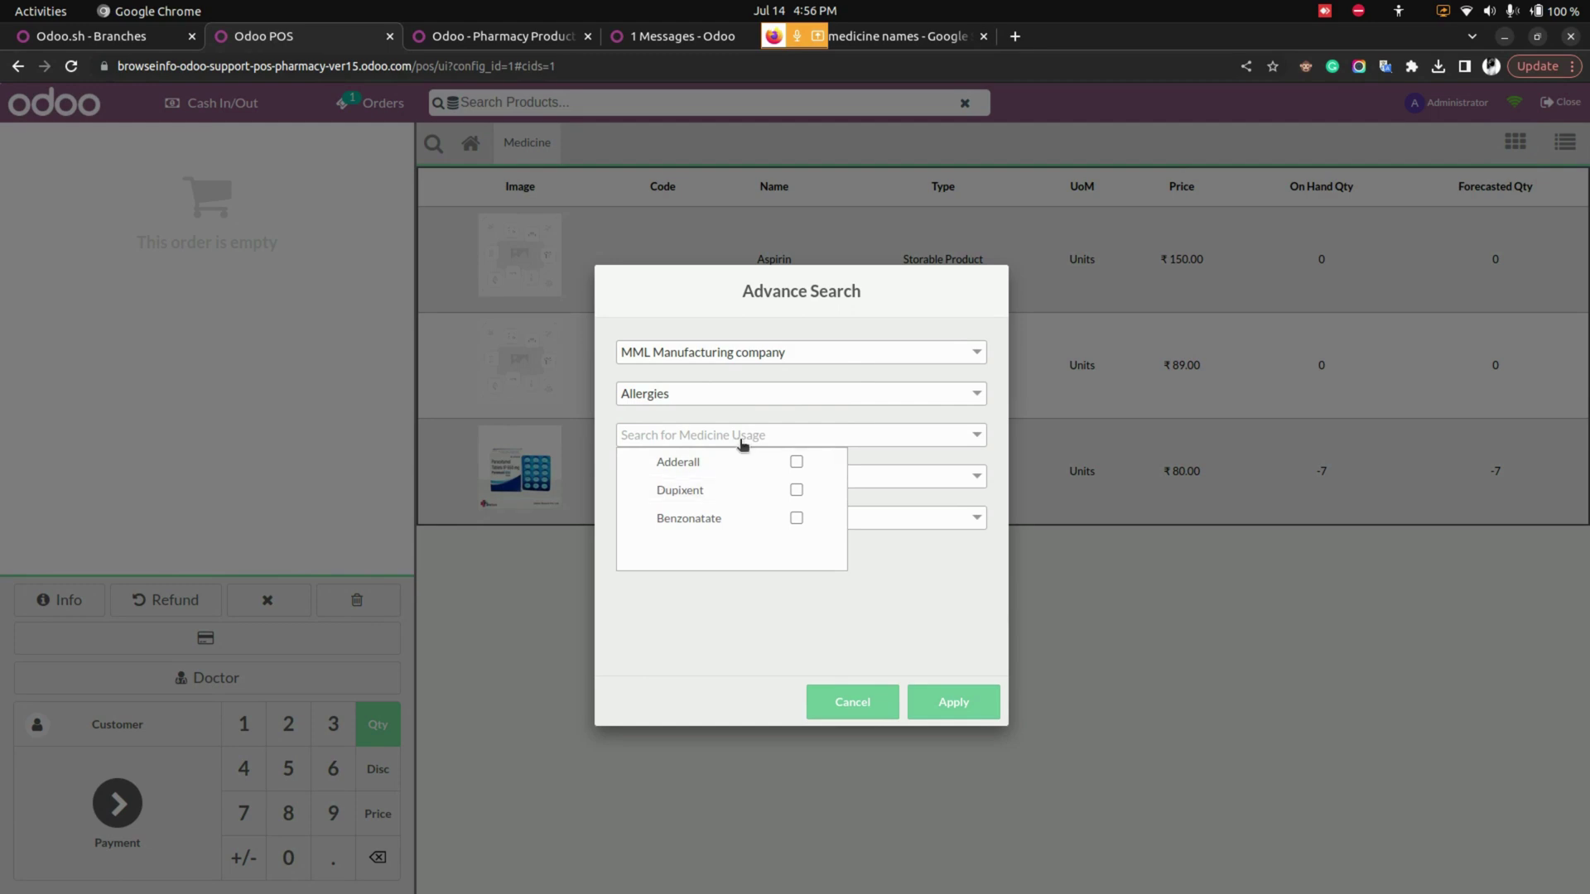
{"action": "left_click", "coordinate": [746, 496]}
{"action": "left_click", "coordinate": [950, 482]}
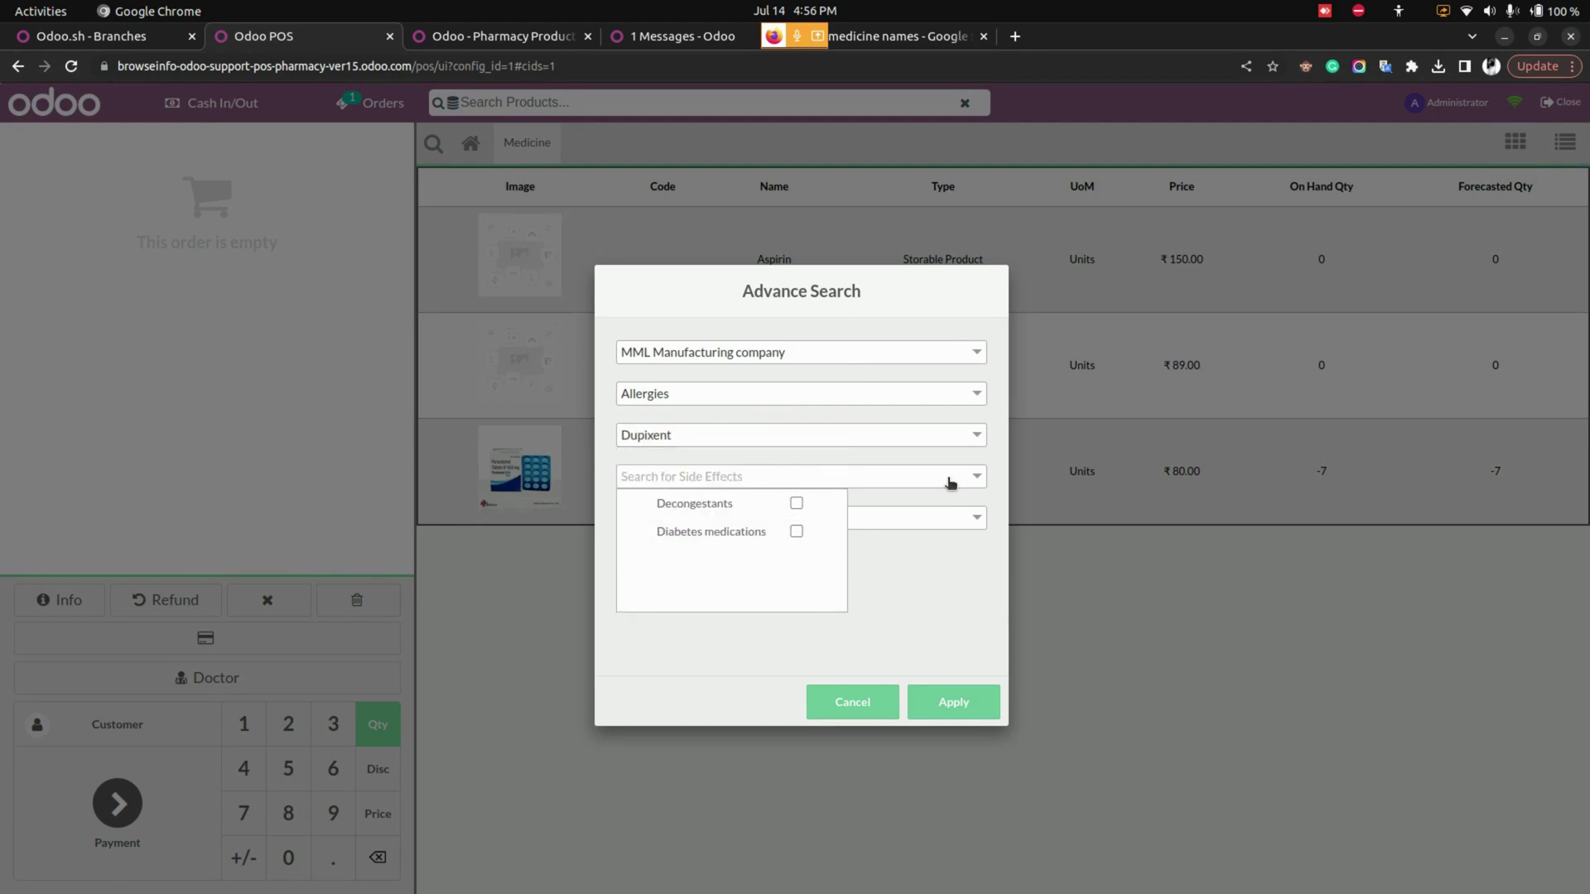
{"action": "left_click", "coordinate": [795, 504]}
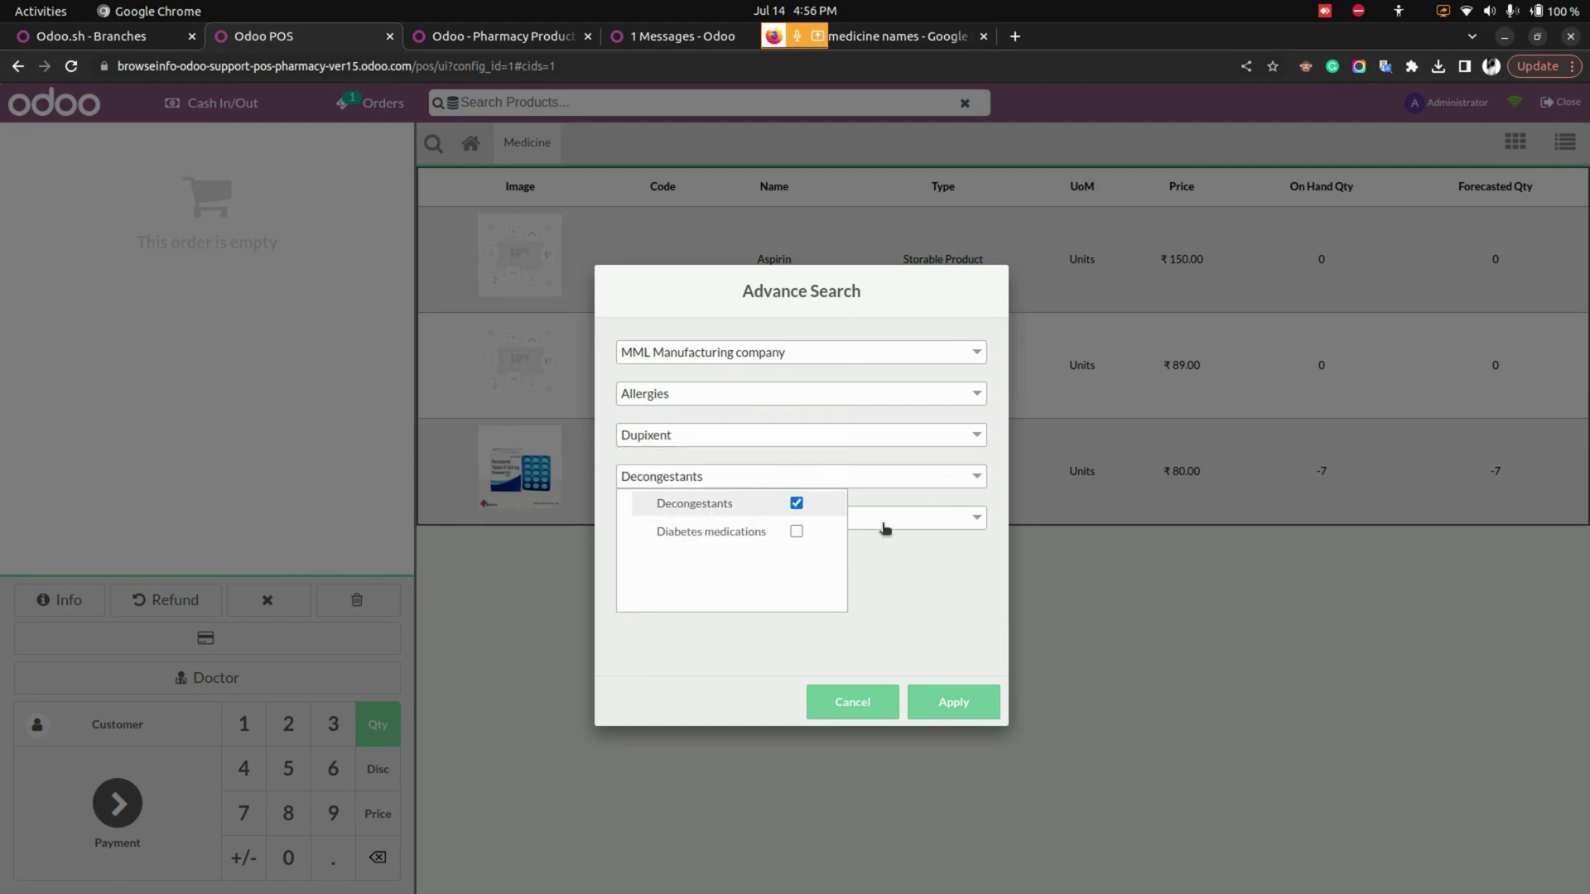
{"action": "left_click", "coordinate": [884, 524]}
{"action": "left_click", "coordinate": [770, 546]}
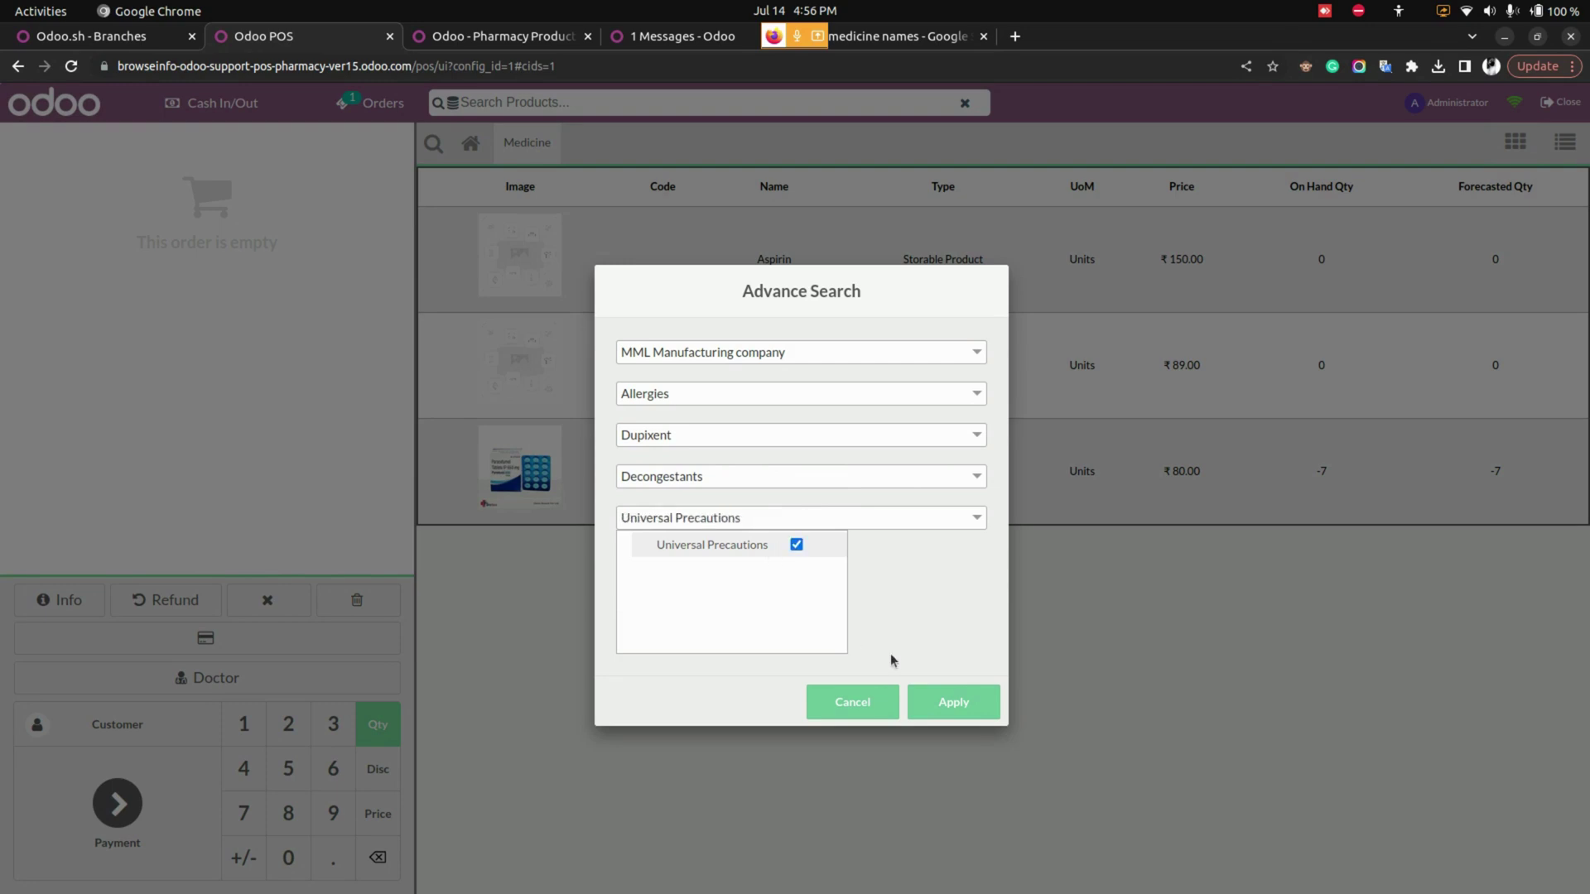
{"action": "left_click", "coordinate": [956, 705]}
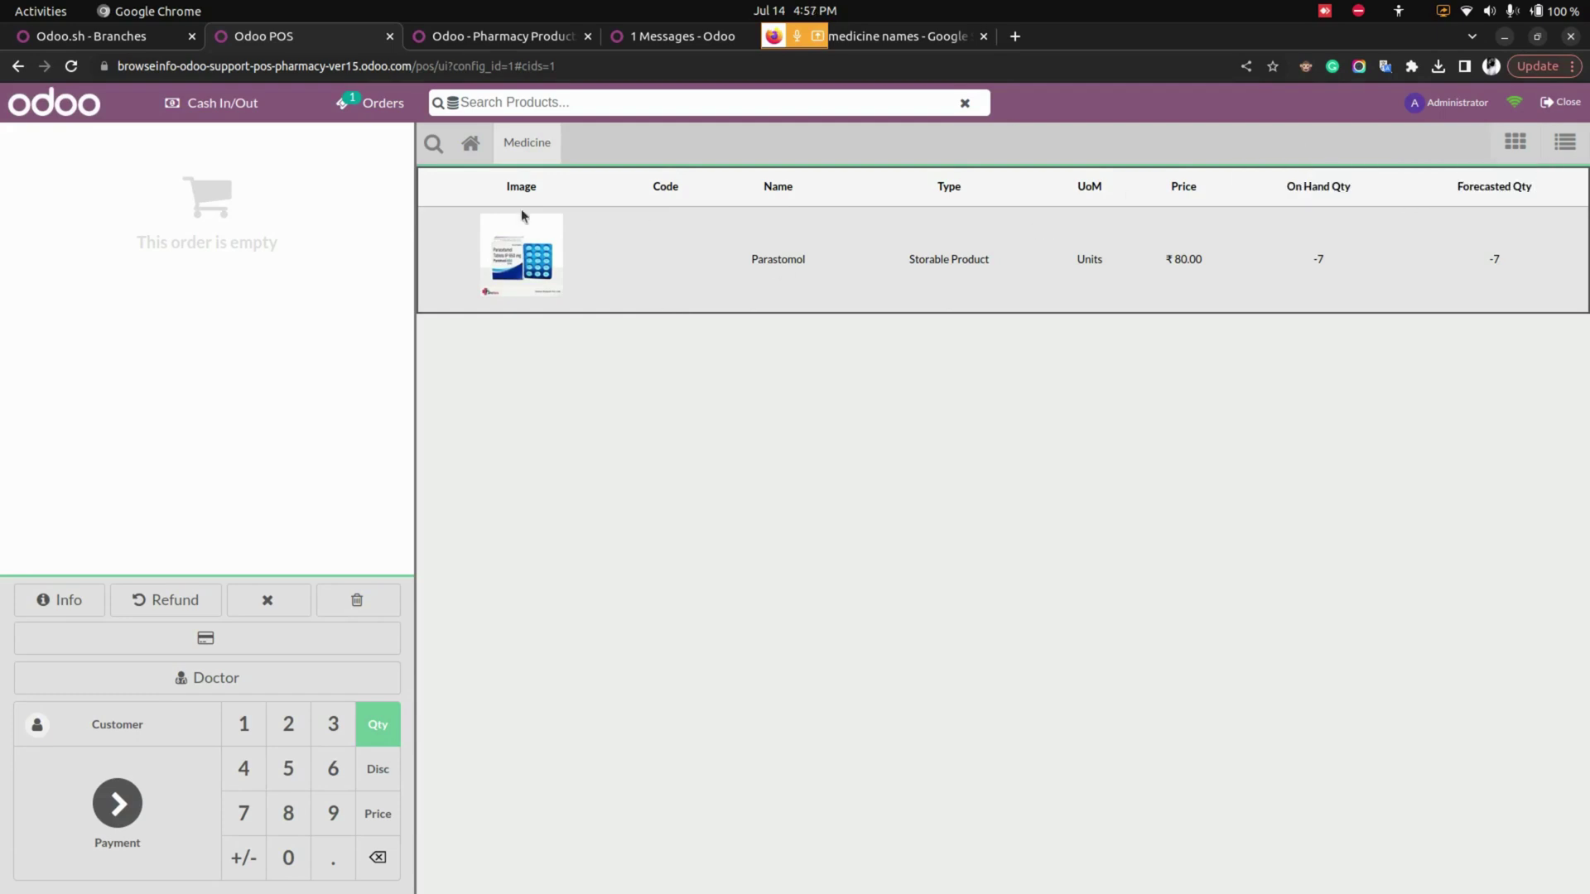
{"action": "left_click", "coordinate": [472, 145]}
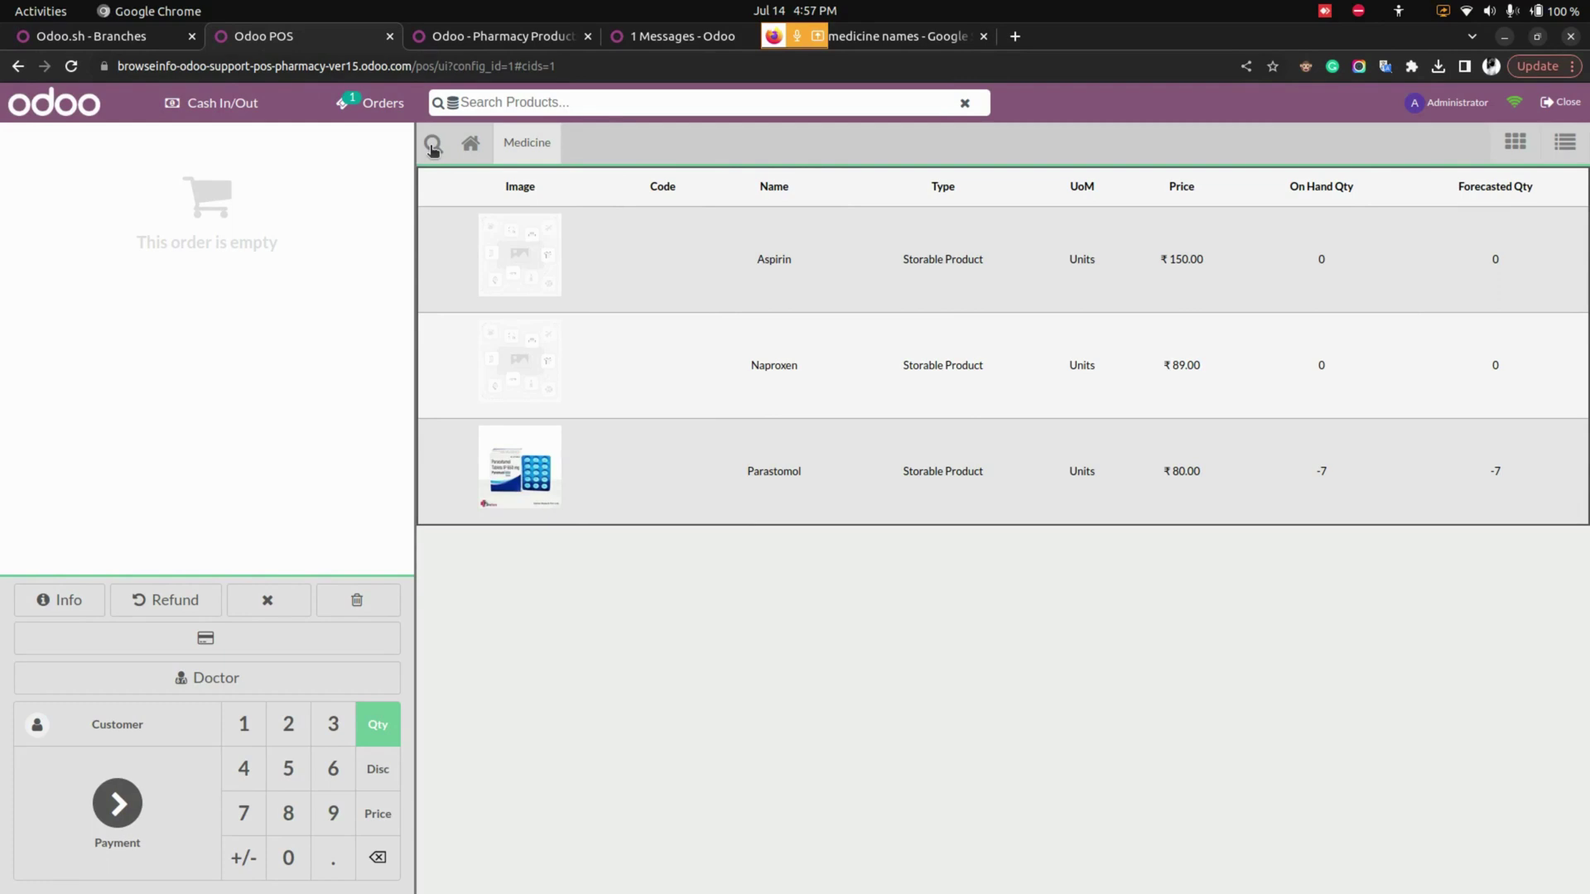
Step: Build an order with three units of Parastomol
{"action": "left_click", "coordinate": [588, 488]}
{"action": "left_click", "coordinate": [588, 485]}
{"action": "left_click", "coordinate": [588, 485]}
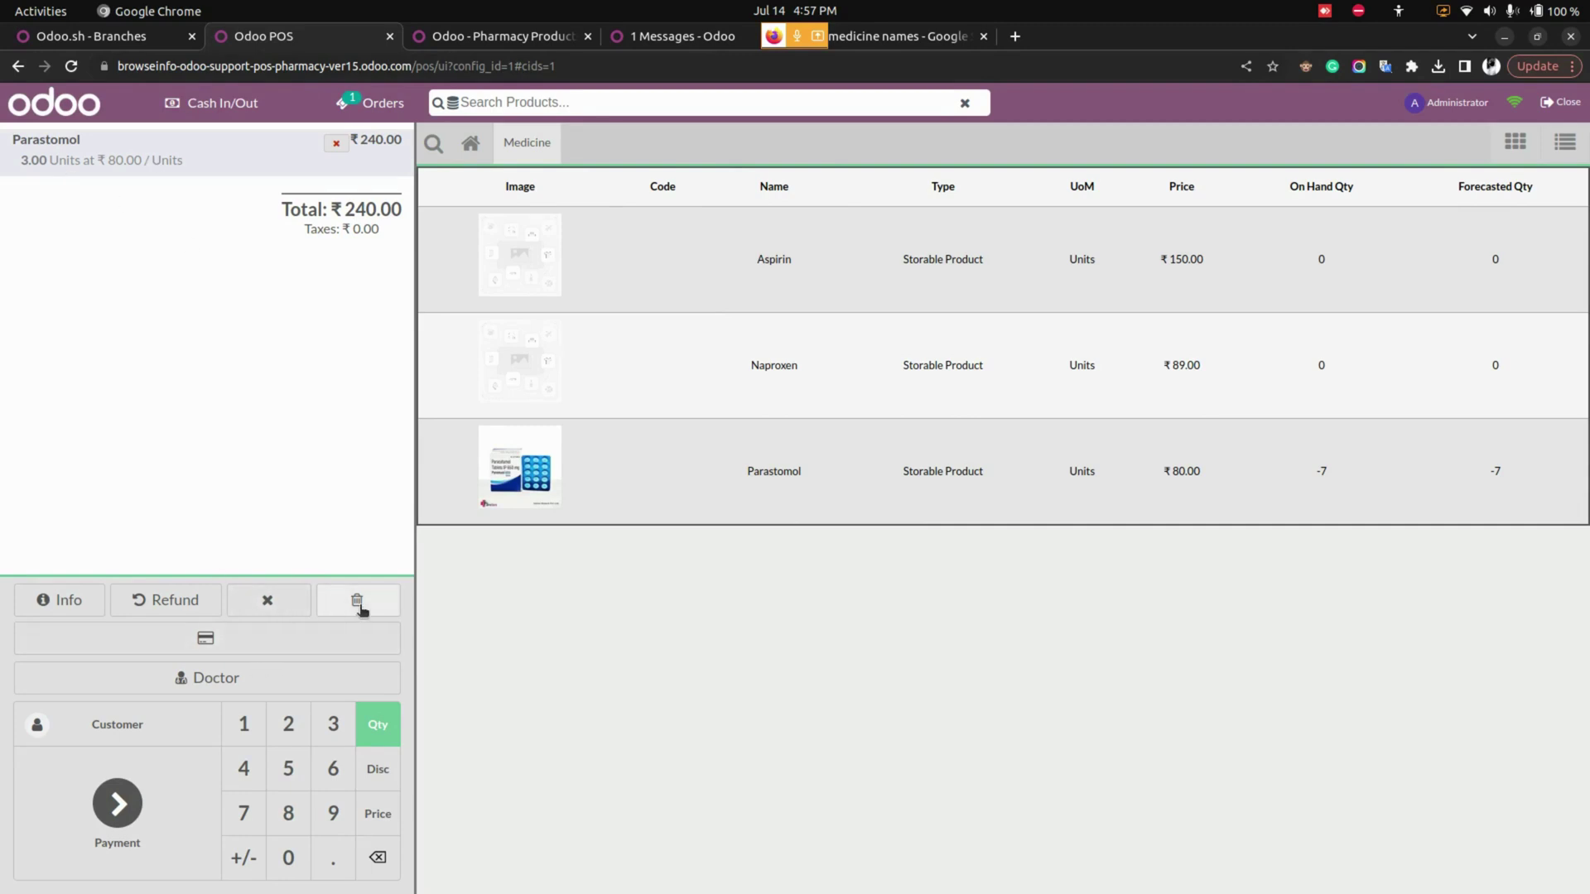
{"action": "left_click", "coordinate": [286, 609]}
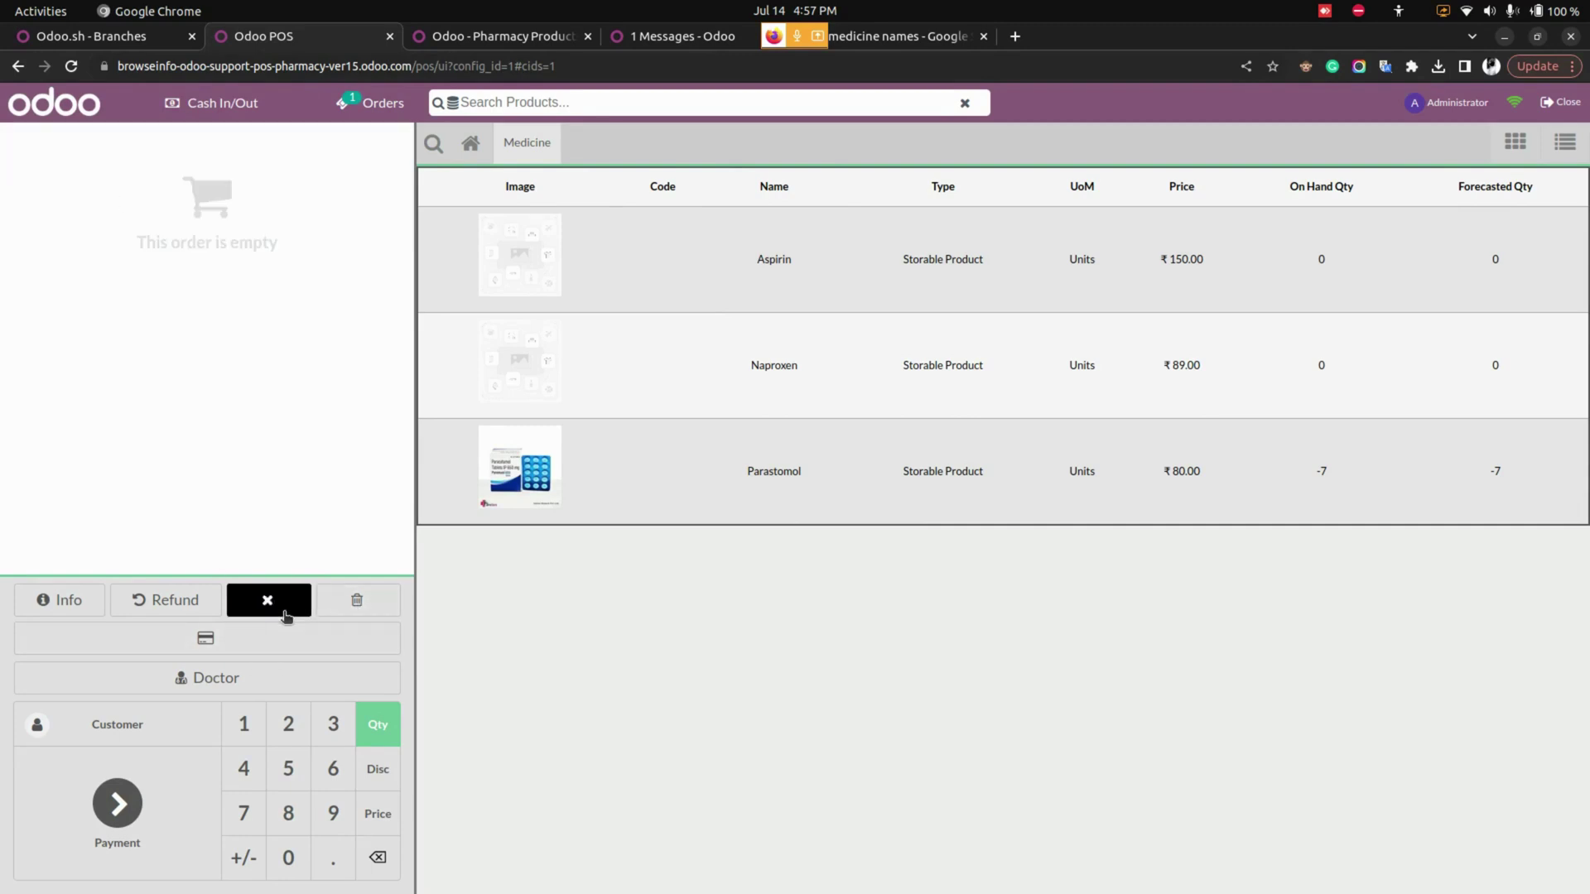
{"action": "double_click", "coordinate": [565, 488]}
{"action": "left_click", "coordinate": [361, 601]}
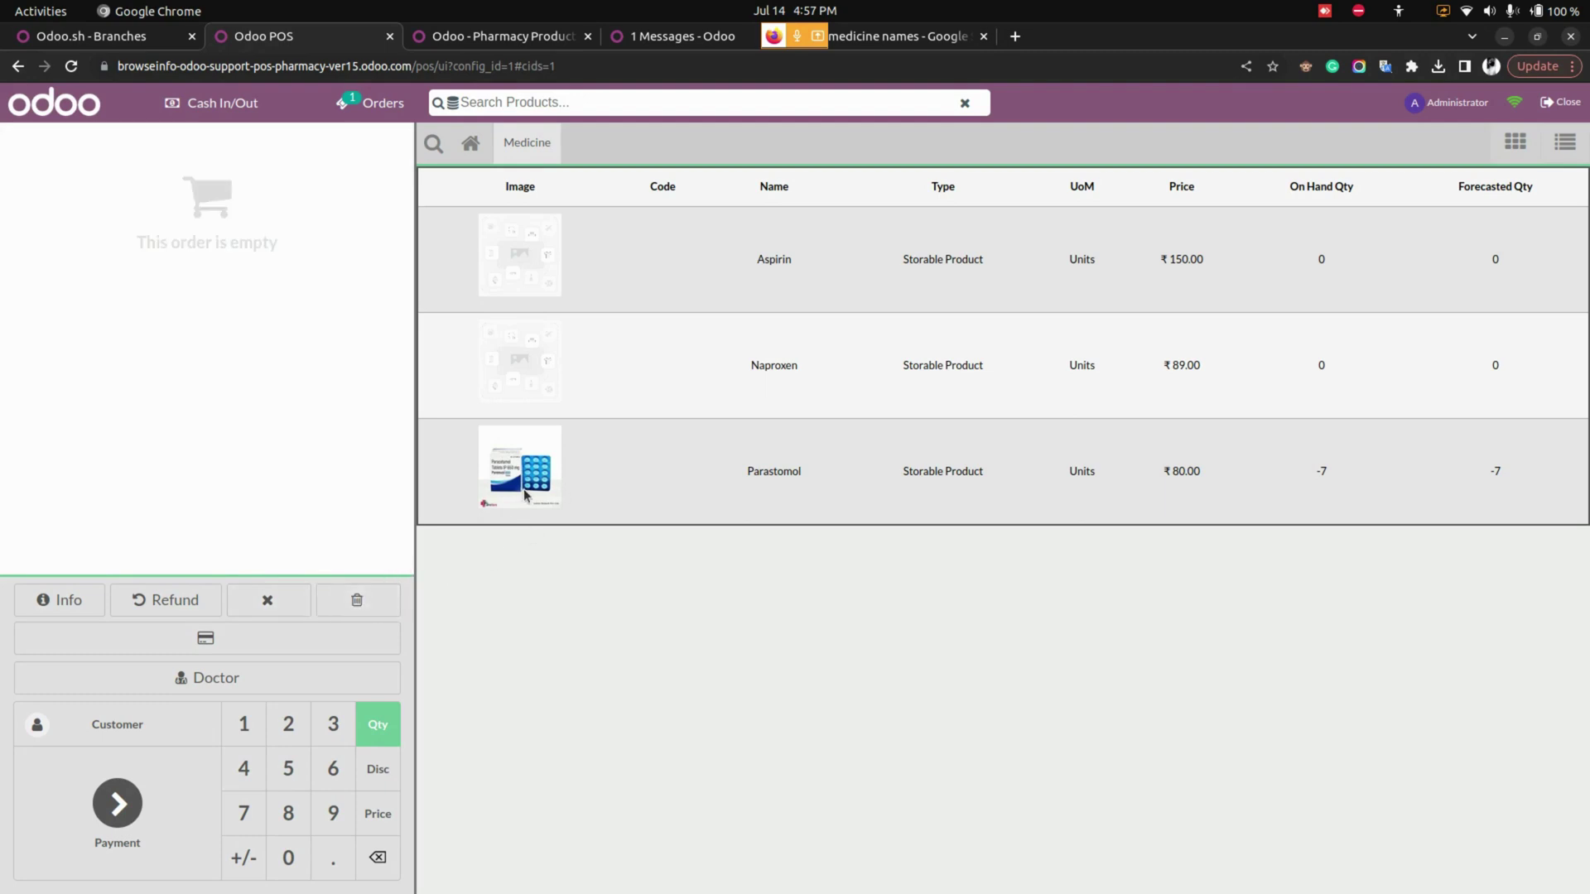
{"action": "triple_click", "coordinate": [523, 489]}
Step: Assign Doctor 01 to the ₹240.00 order and pay it in cash
{"action": "left_click", "coordinate": [243, 681]}
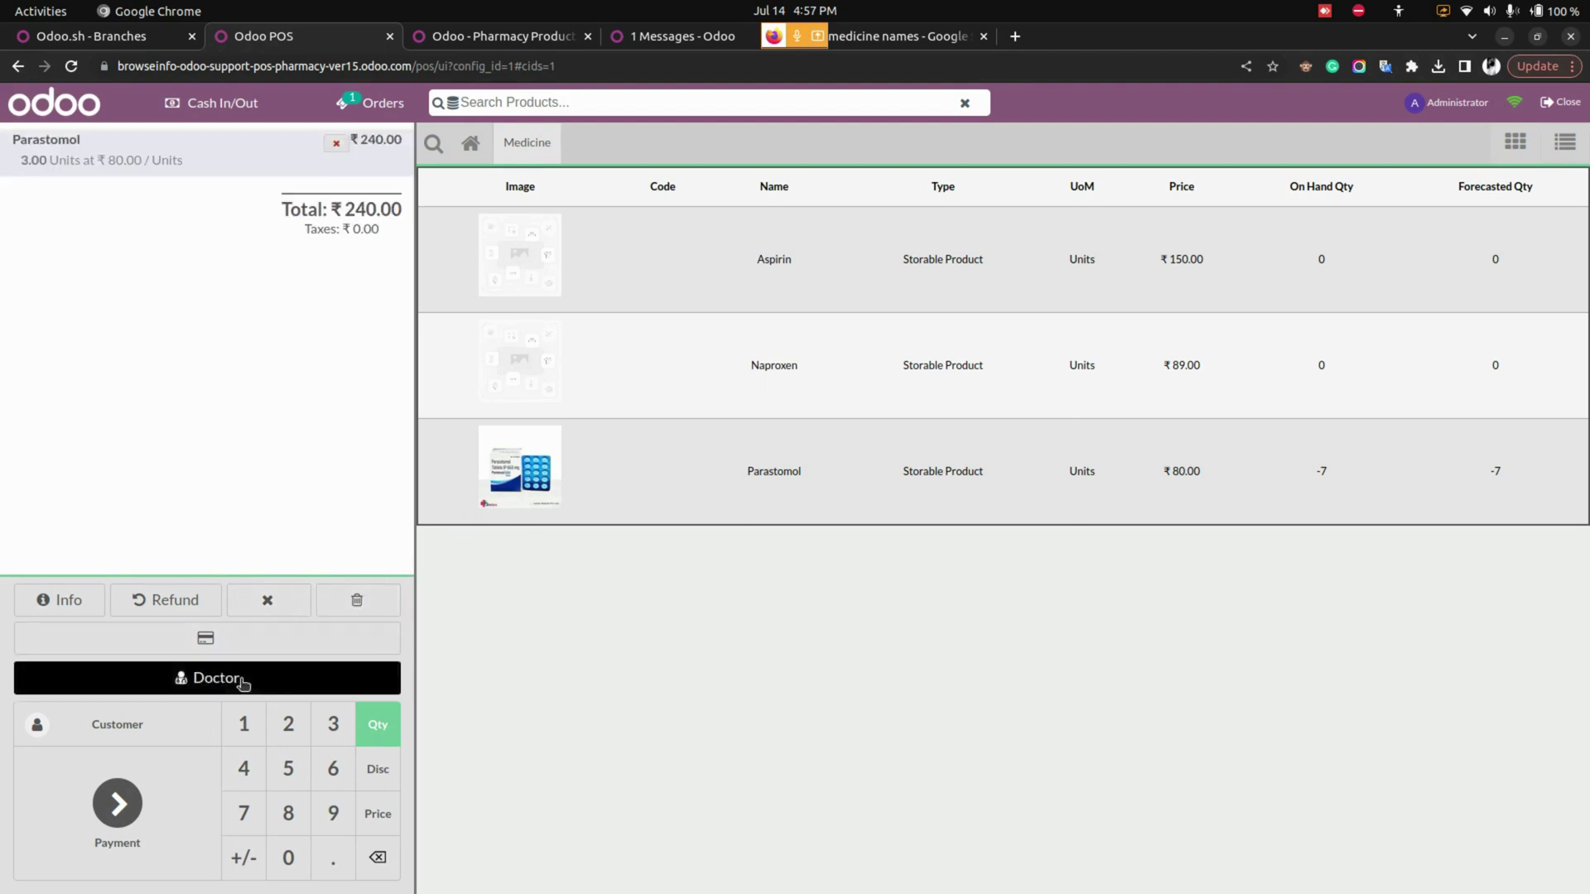
{"action": "left_click", "coordinate": [575, 229]}
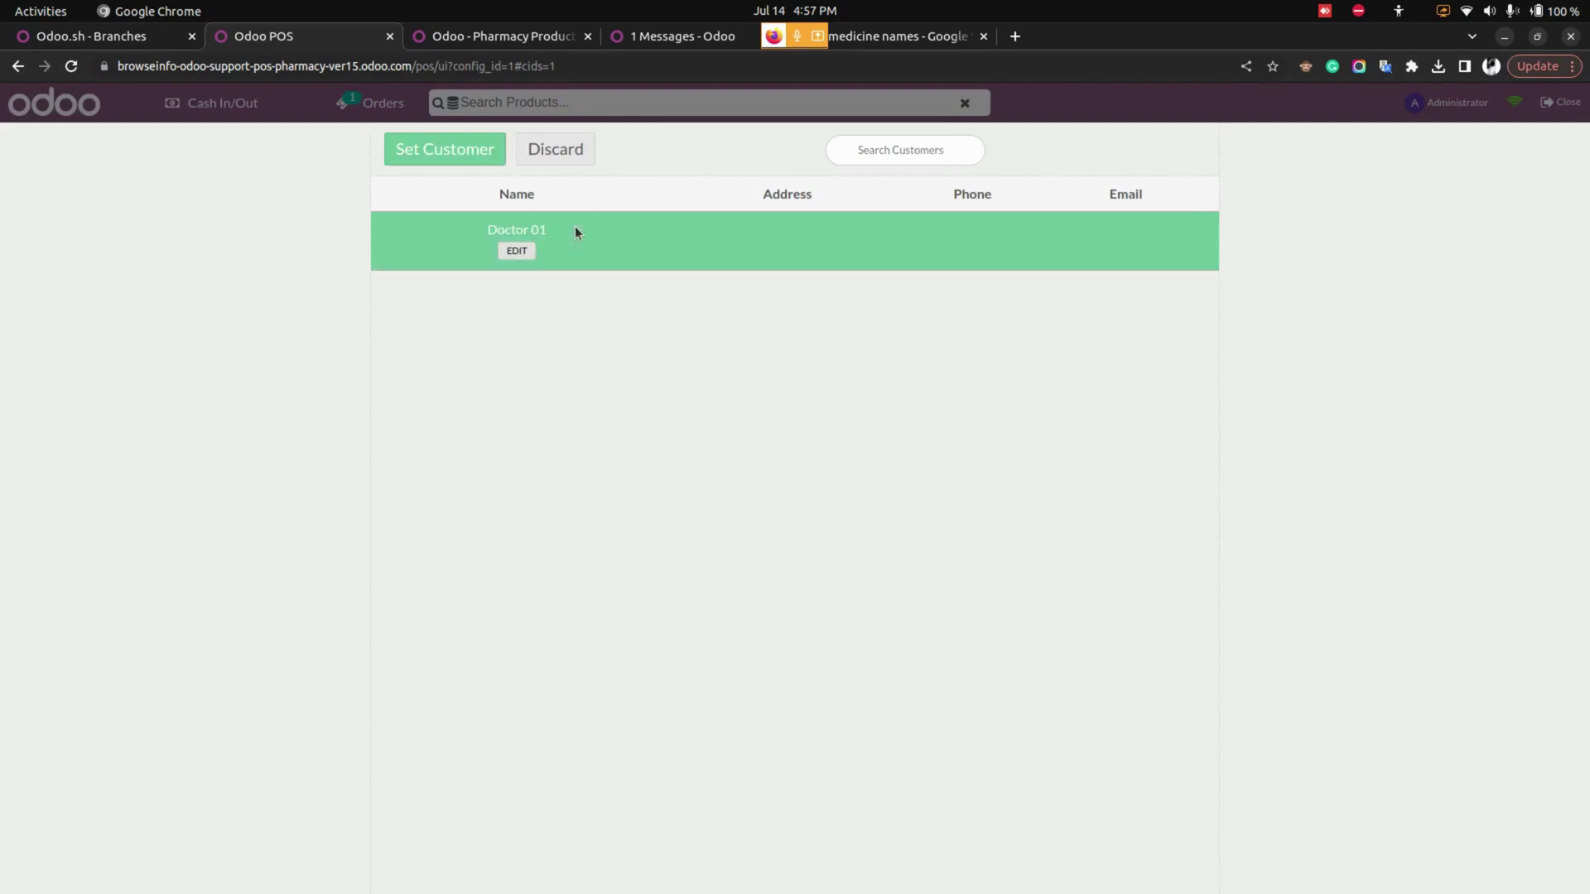
{"action": "left_click", "coordinate": [457, 149]}
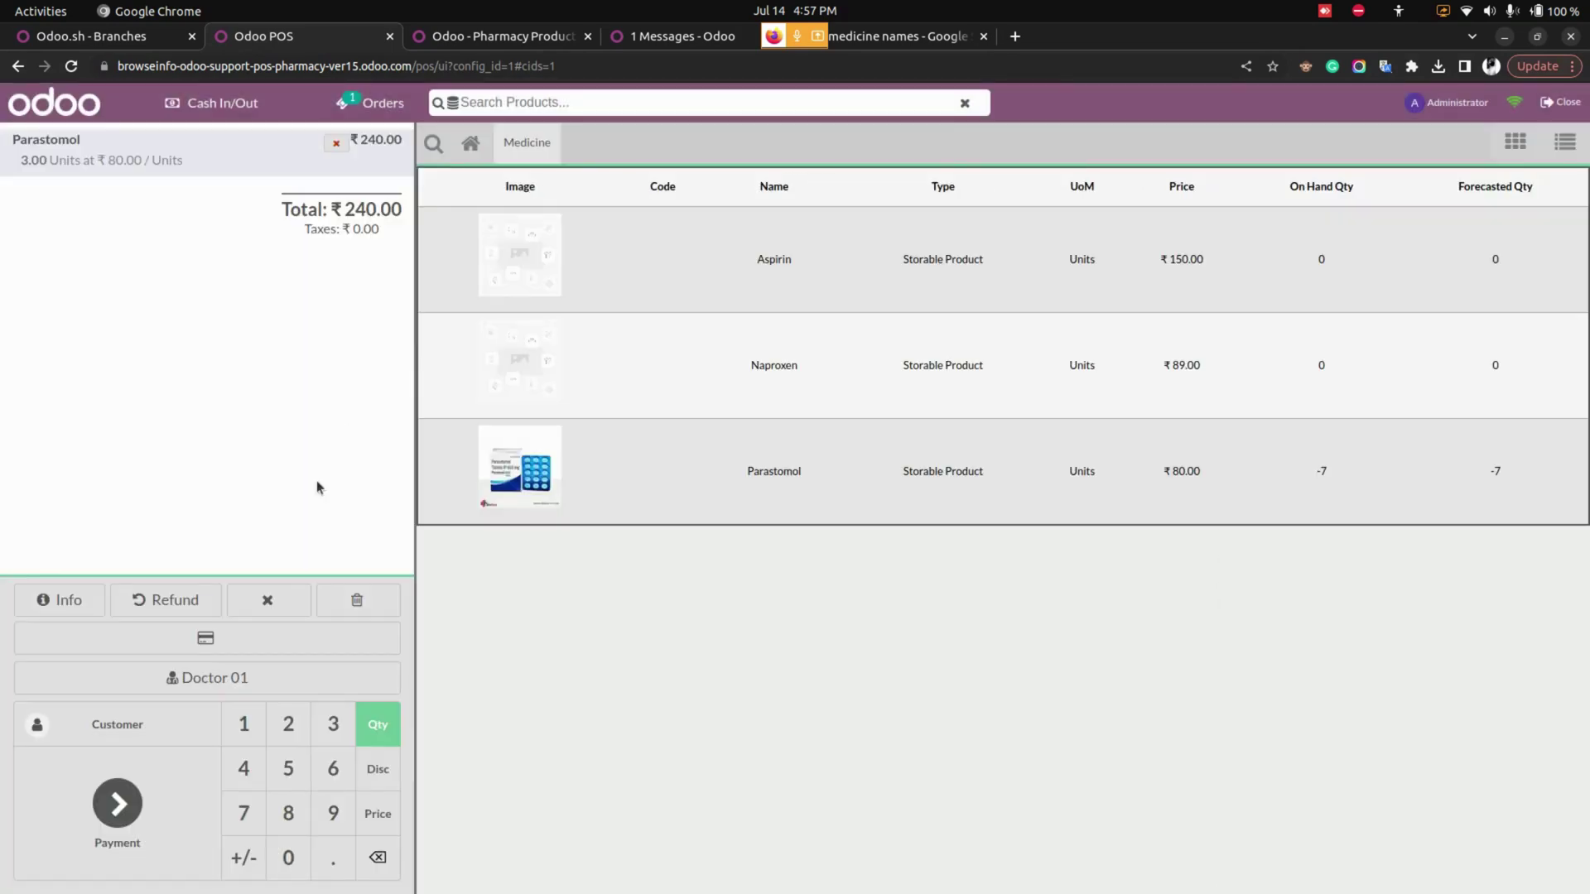
{"action": "left_click", "coordinate": [223, 642]}
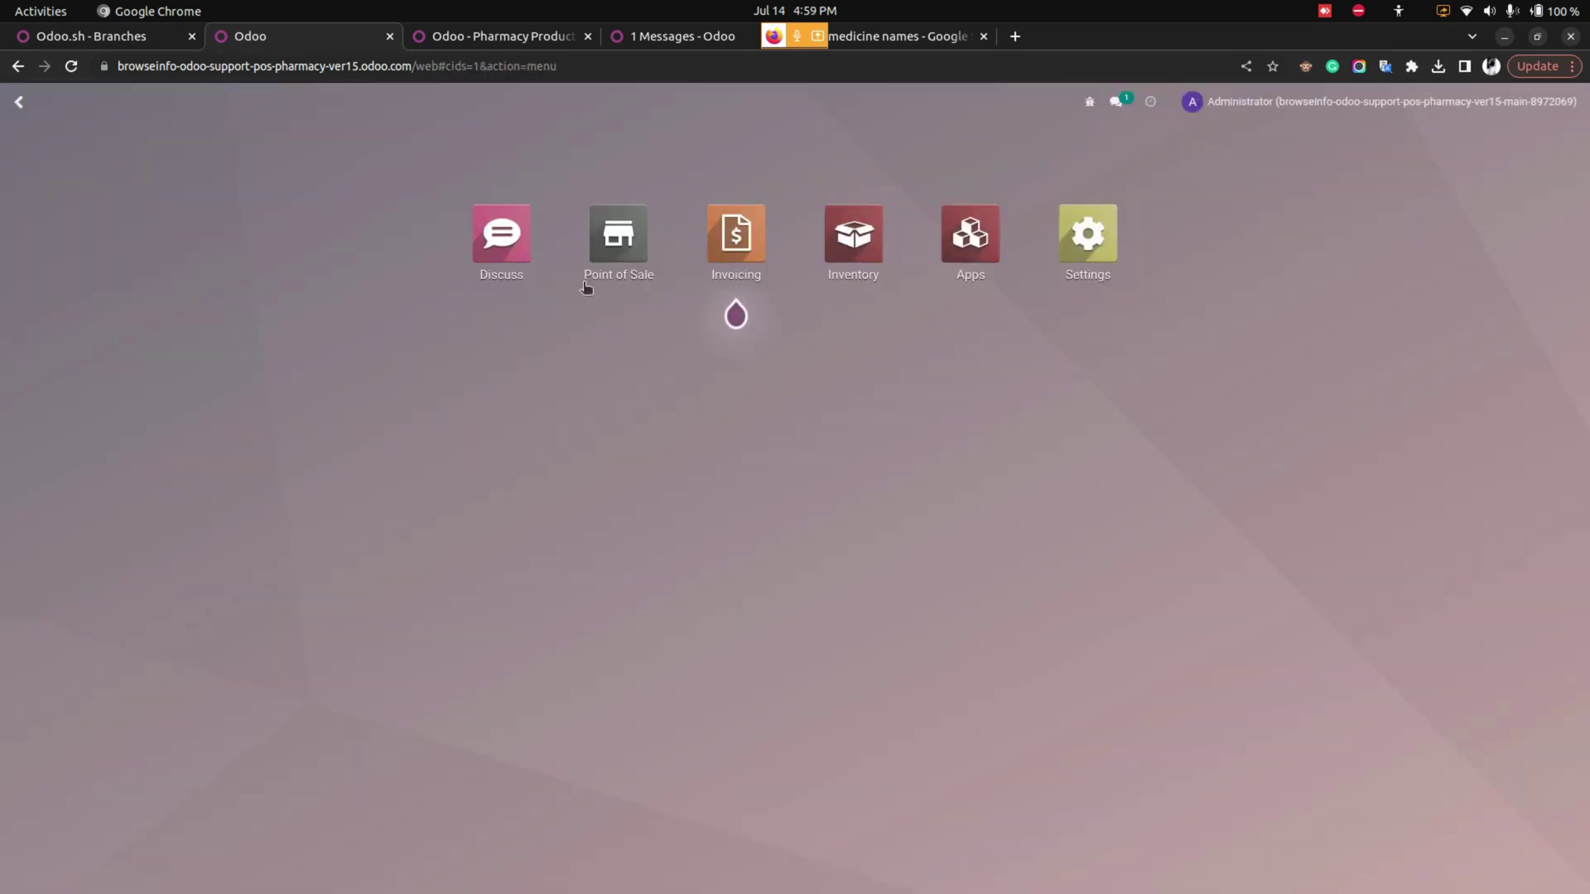
Step: Open order Shop/0003 from the Point of Sale Orders list
{"action": "left_click", "coordinate": [612, 269]}
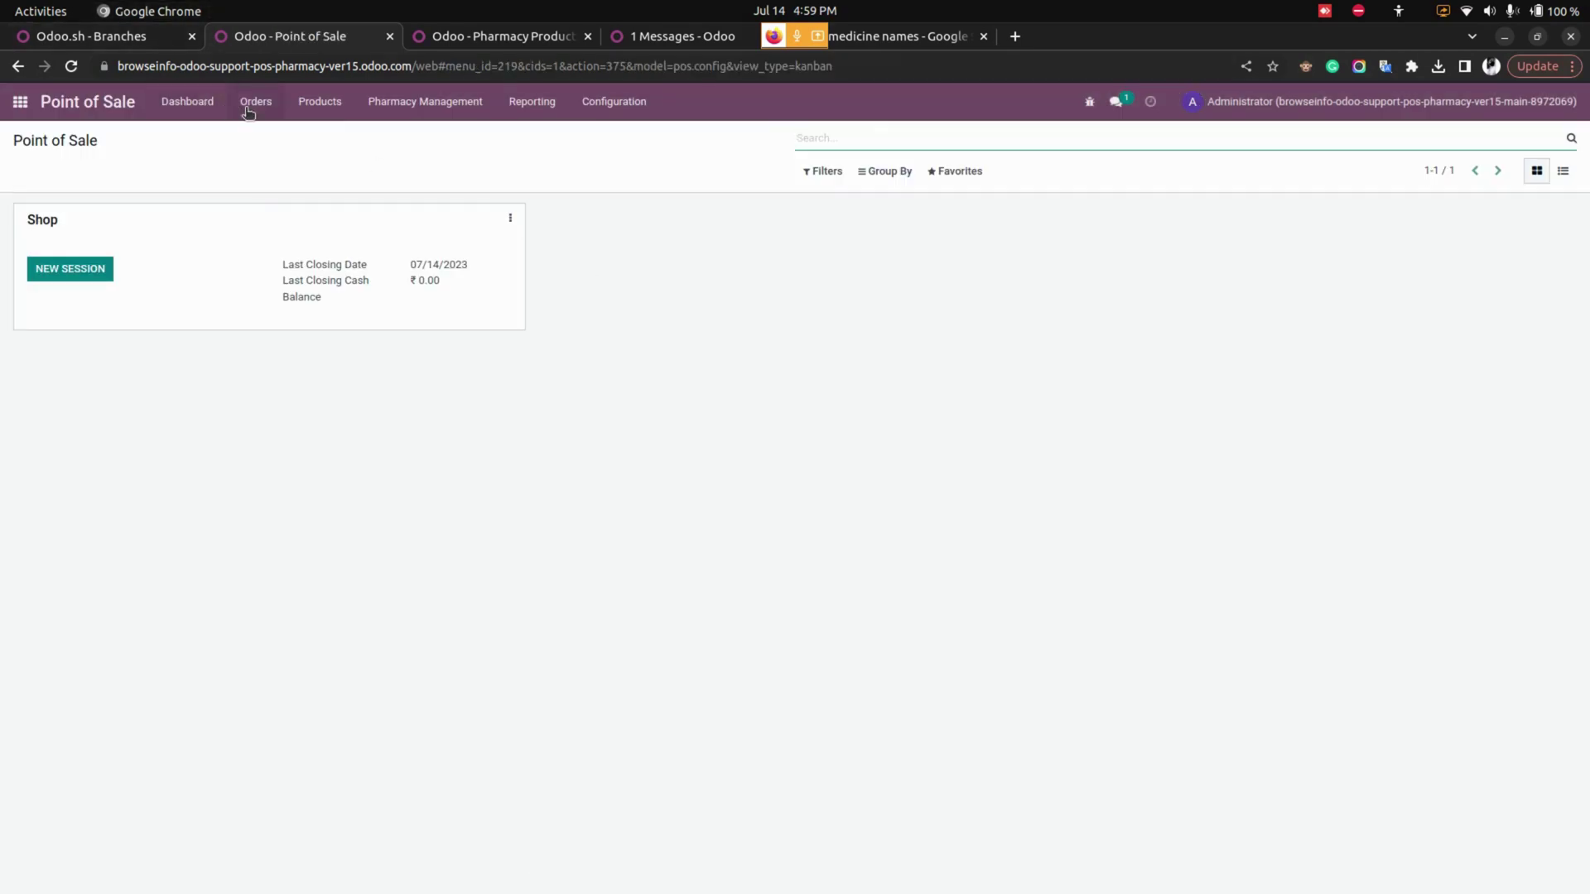
{"action": "left_click", "coordinate": [247, 104]}
{"action": "left_click", "coordinate": [280, 138]}
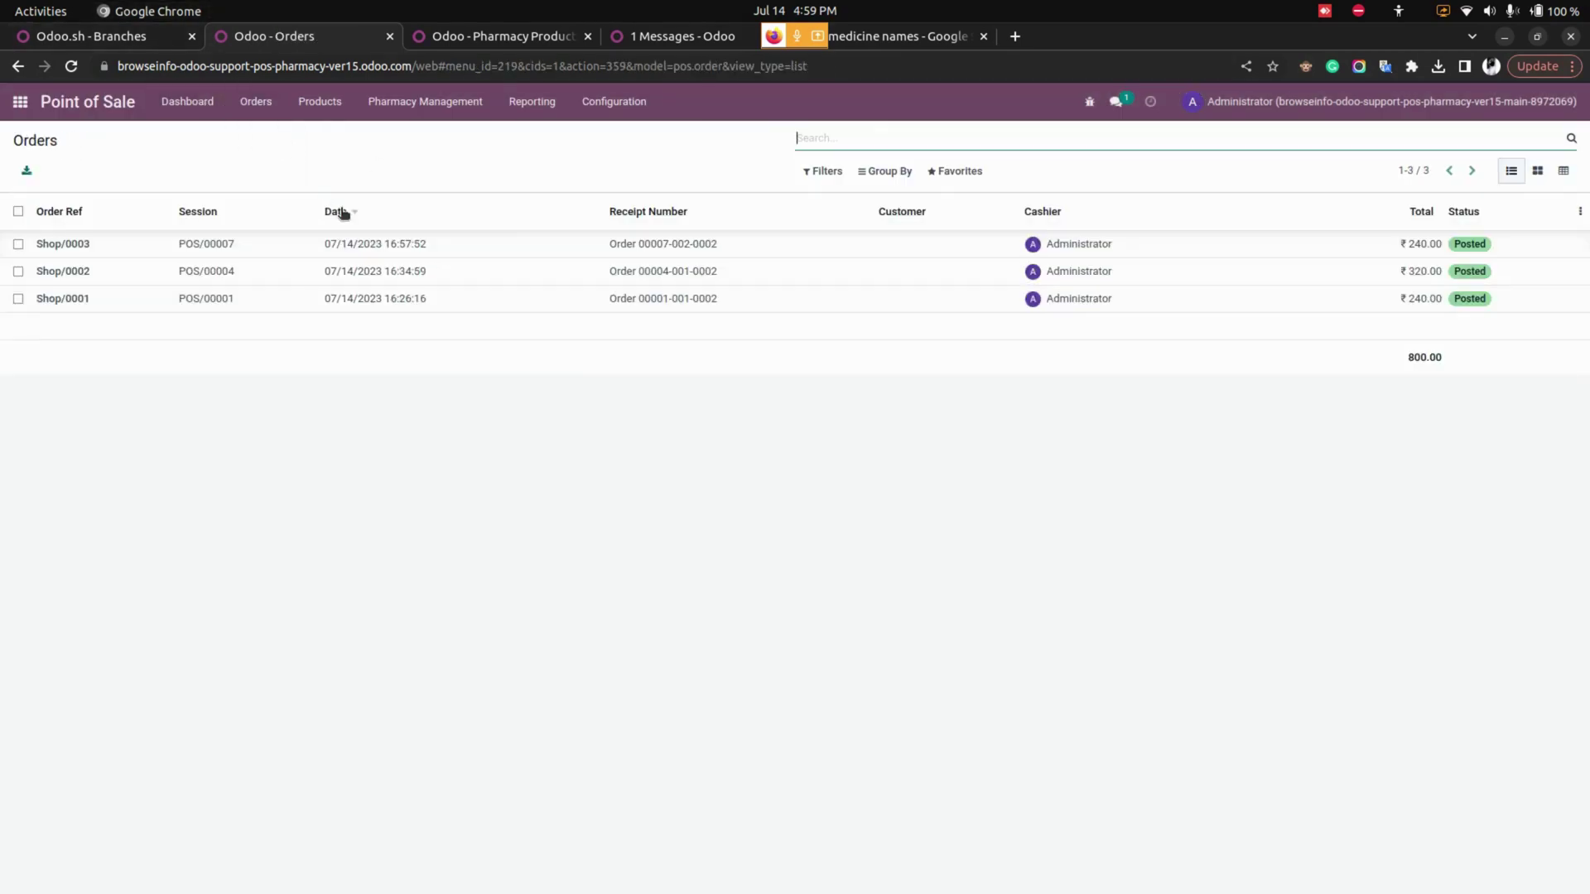
{"action": "left_click", "coordinate": [388, 255]}
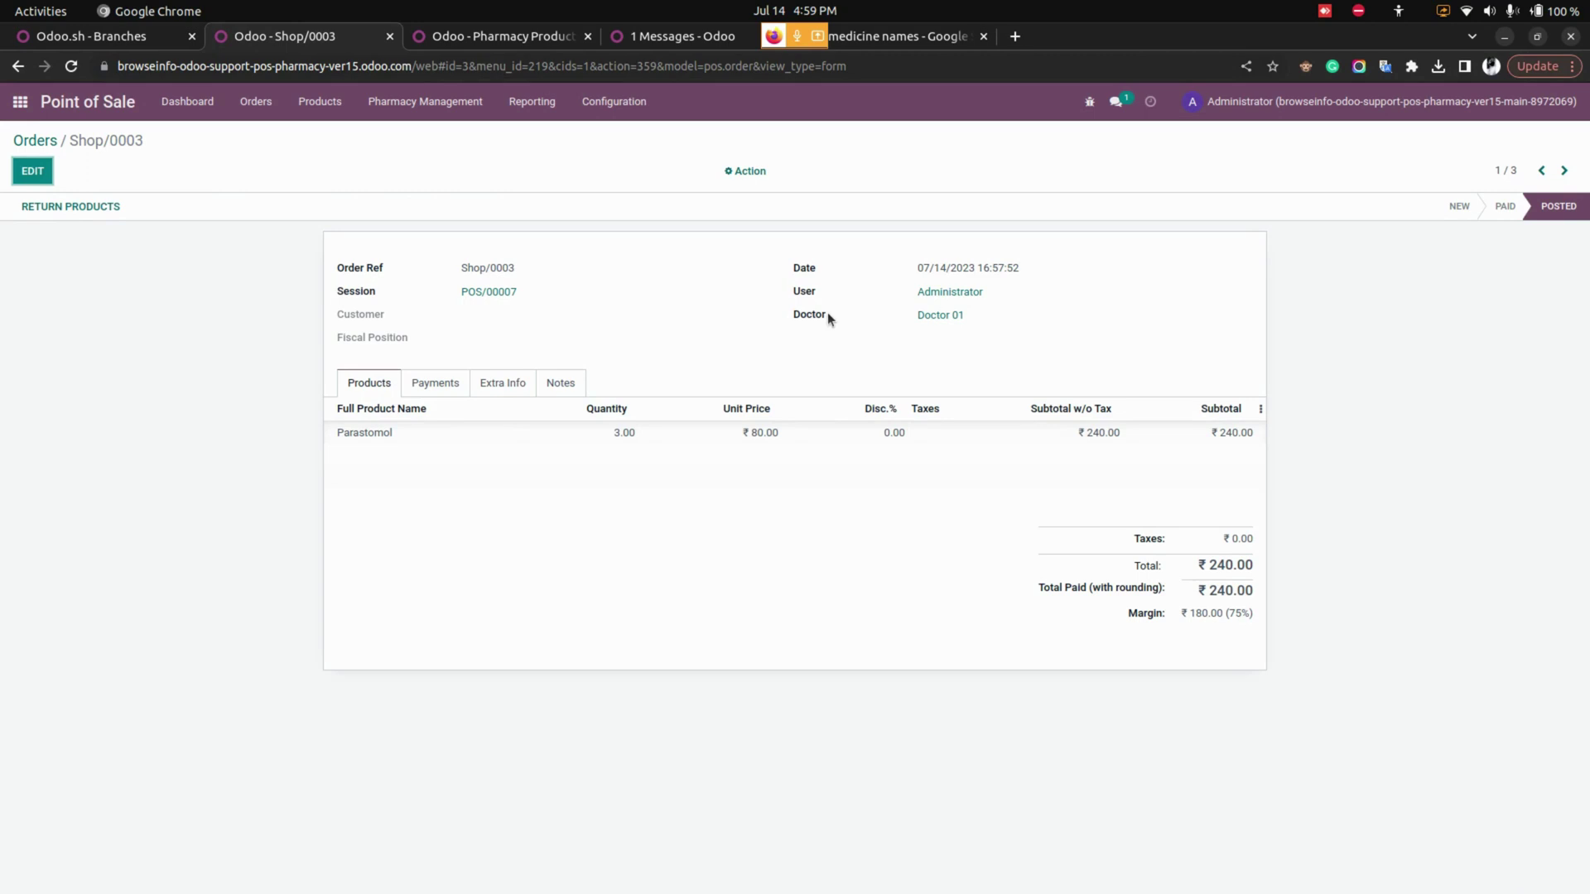
Step: Browse Shop/0003's Payments, Extra Info, Notes and Products tabs
{"action": "mouse_move", "coordinate": [543, 444]}
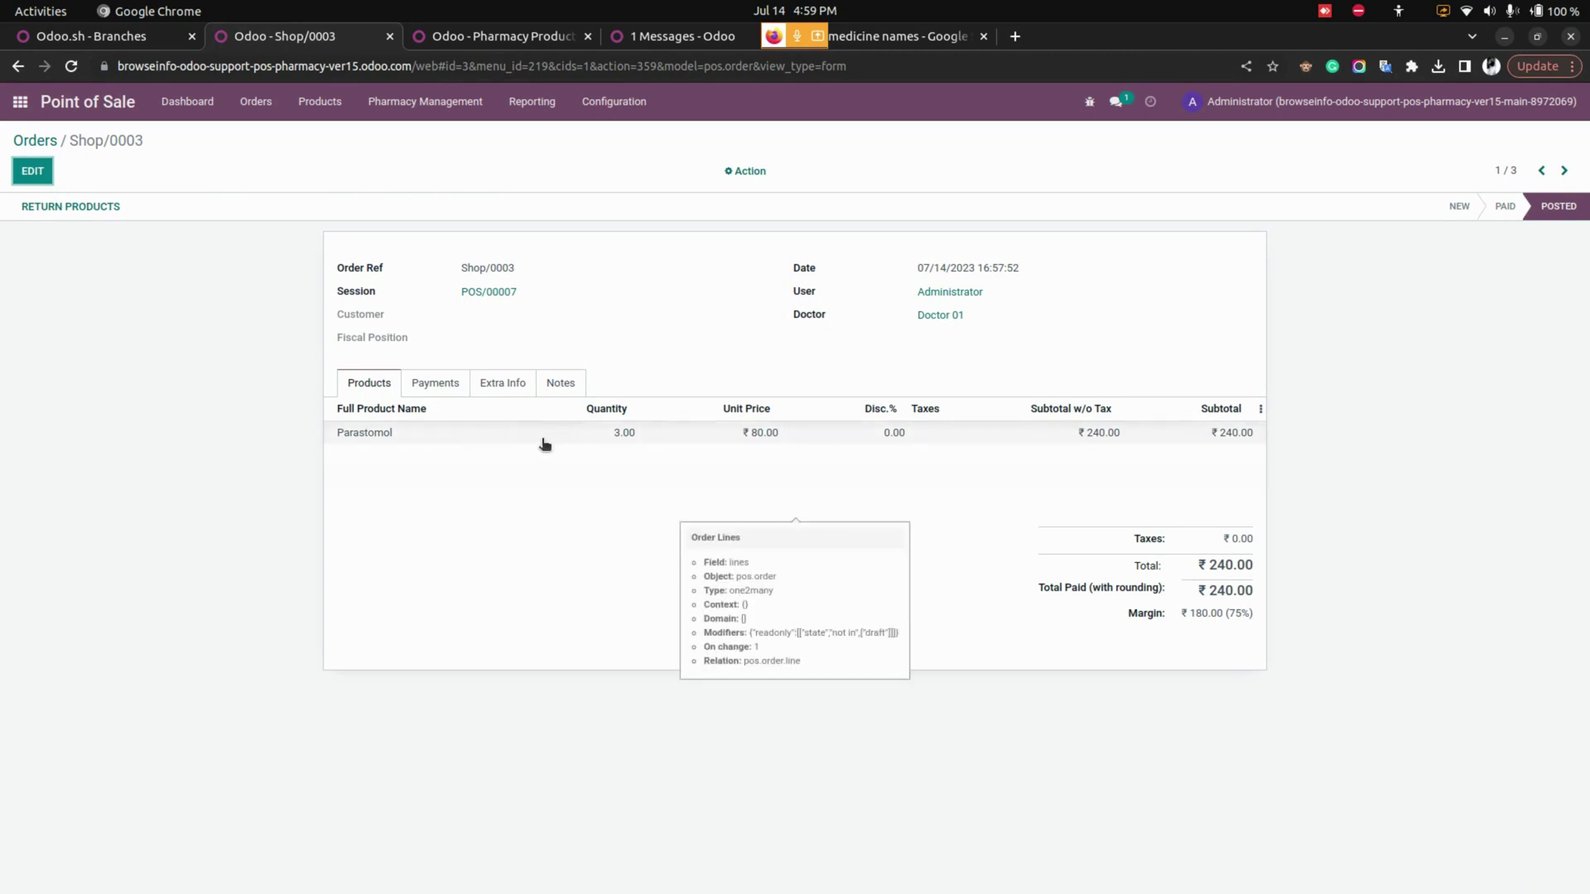
{"action": "left_click", "coordinate": [451, 388]}
{"action": "left_click", "coordinate": [513, 391]}
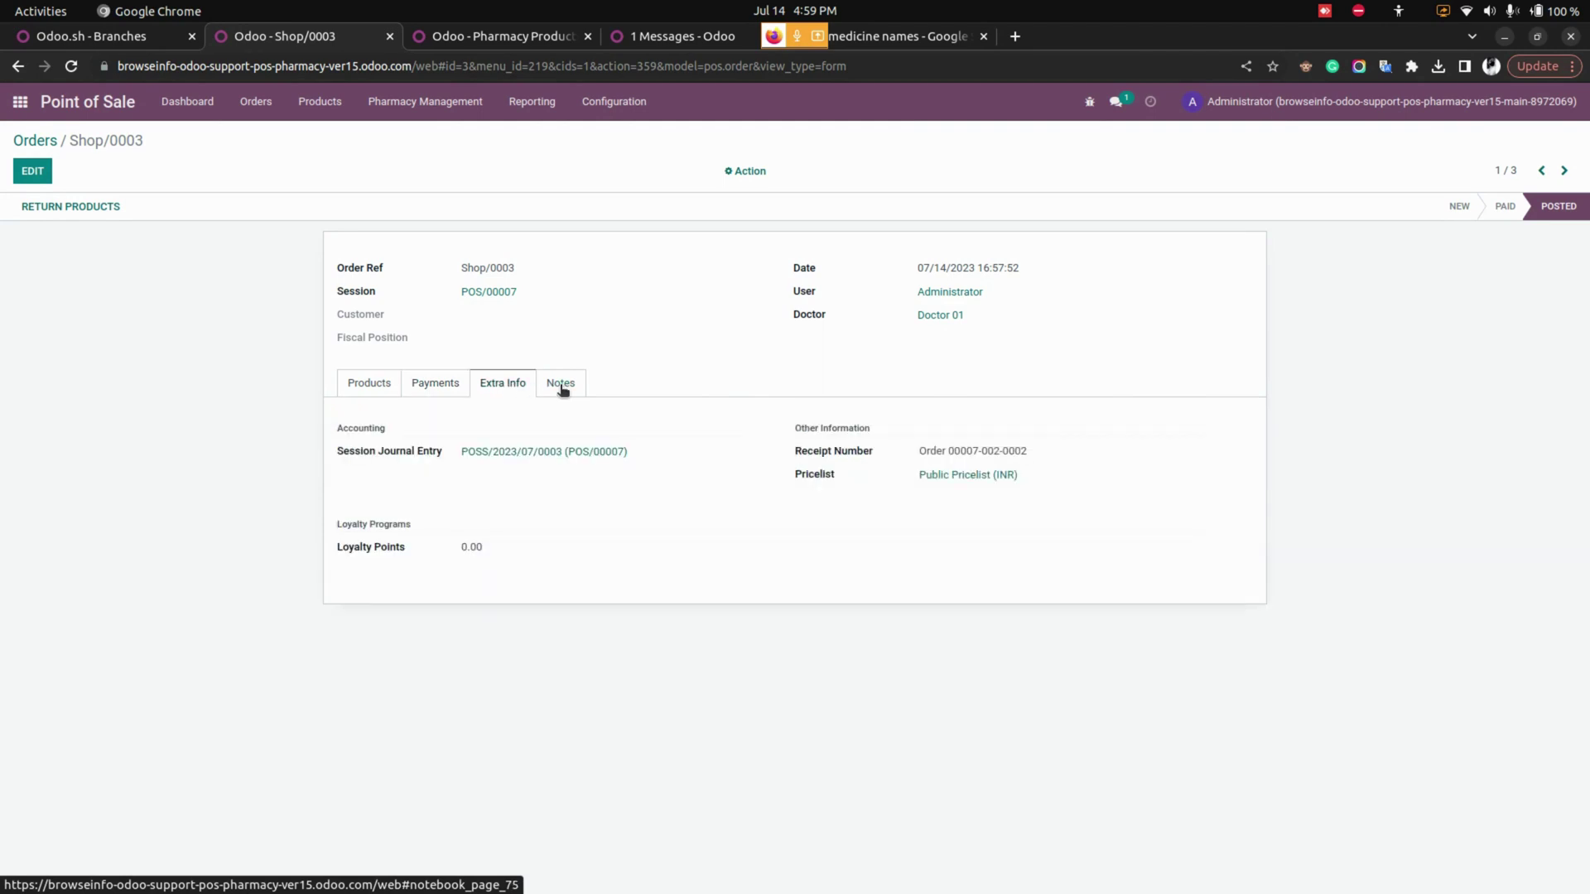
{"action": "left_click", "coordinate": [561, 388]}
{"action": "left_click", "coordinate": [383, 389]}
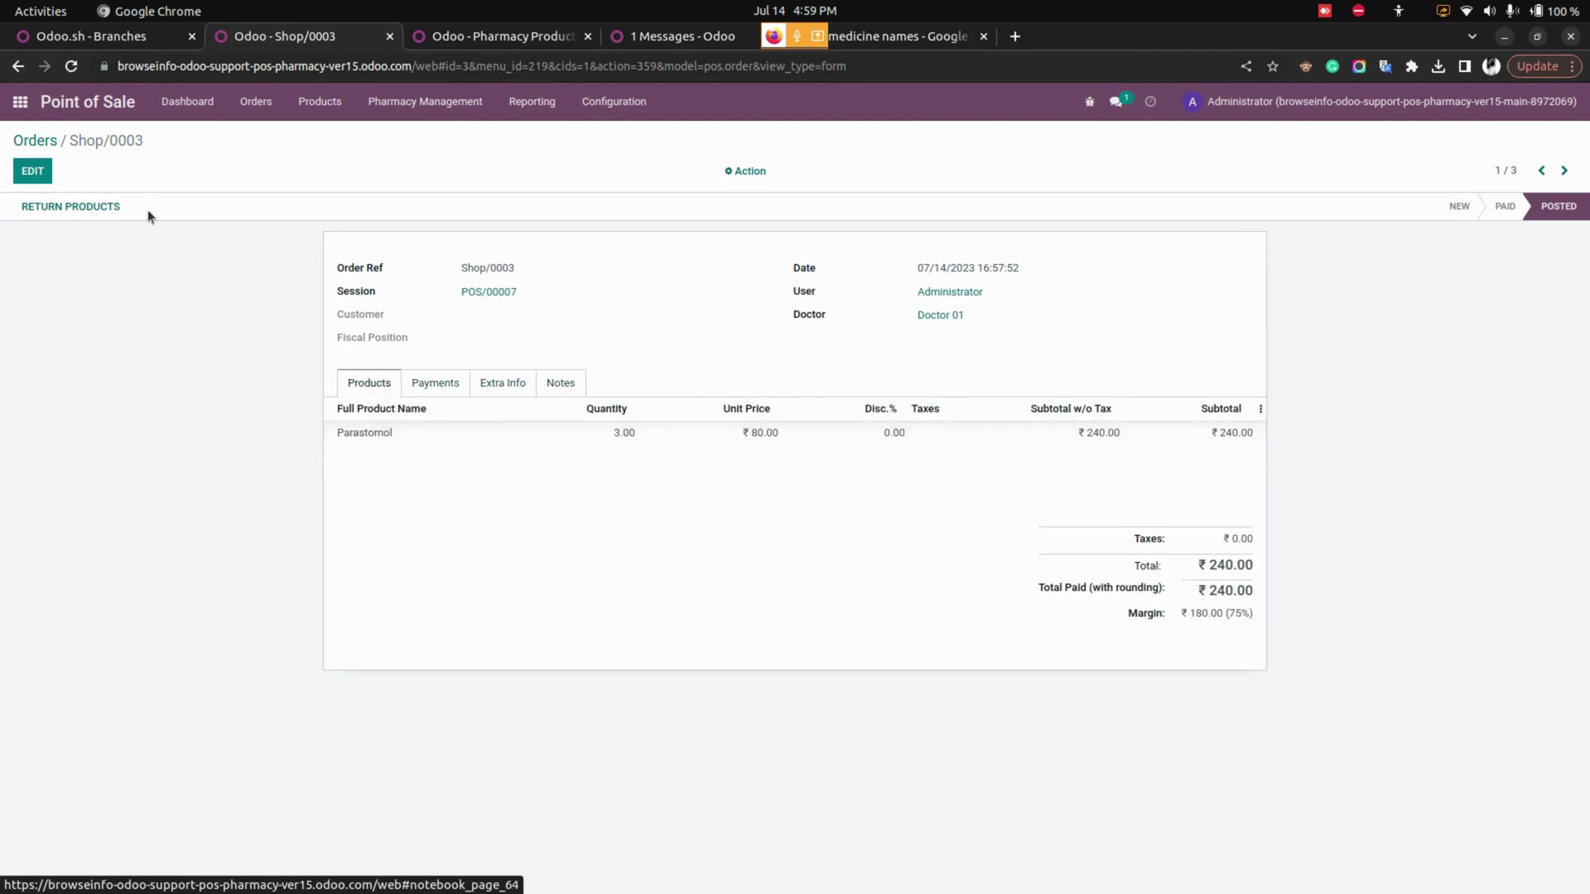